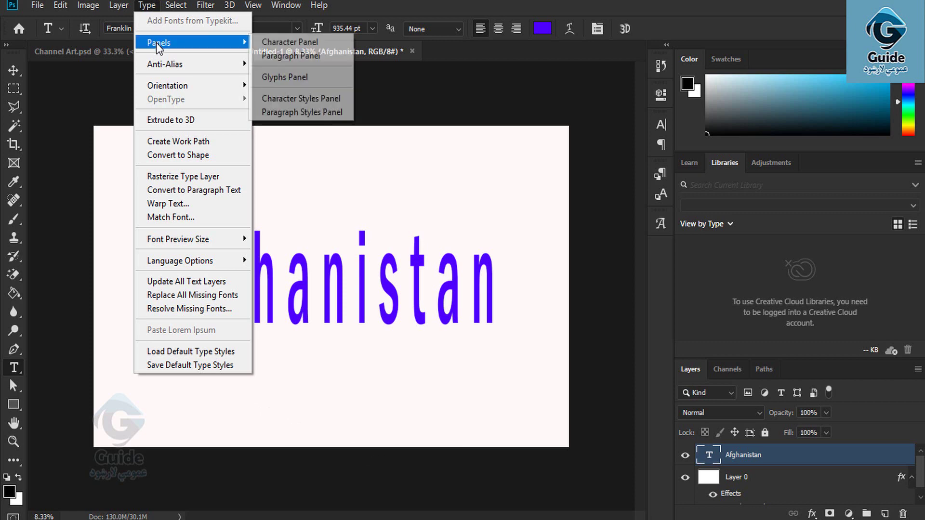
Select the whole "Afghanistan" text for editing and set its font to Arial.
{"action": "mouse_move", "coordinate": [166, 85]}
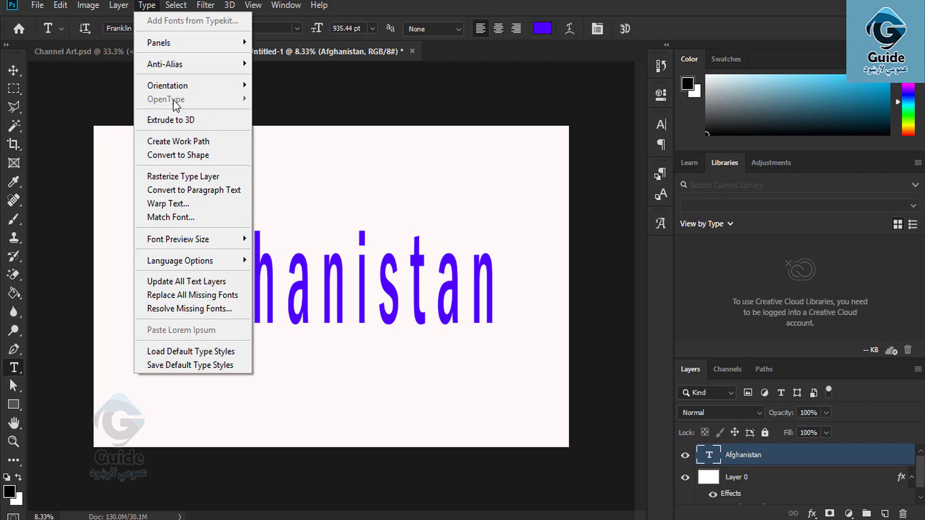
{"action": "left_click", "coordinate": [18, 67]}
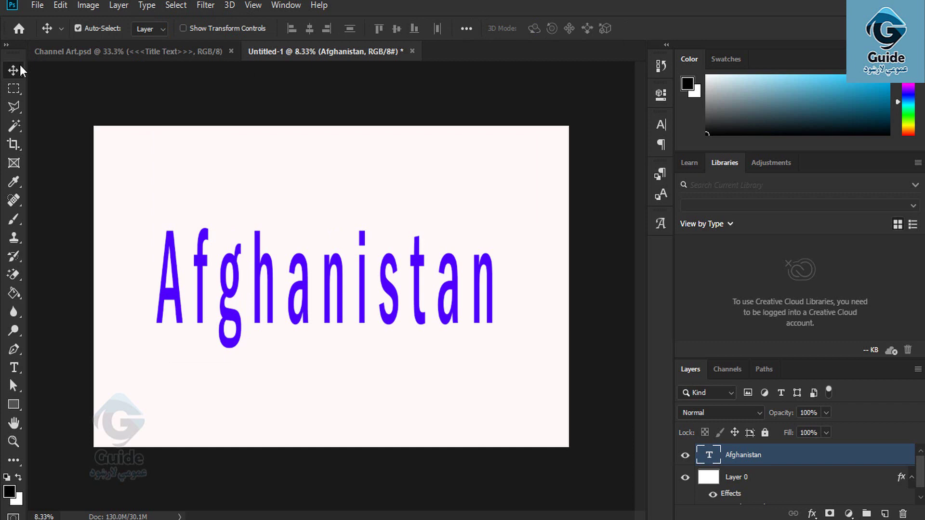
{"action": "key", "text": "t"}
{"action": "double_click", "coordinate": [265, 258]}
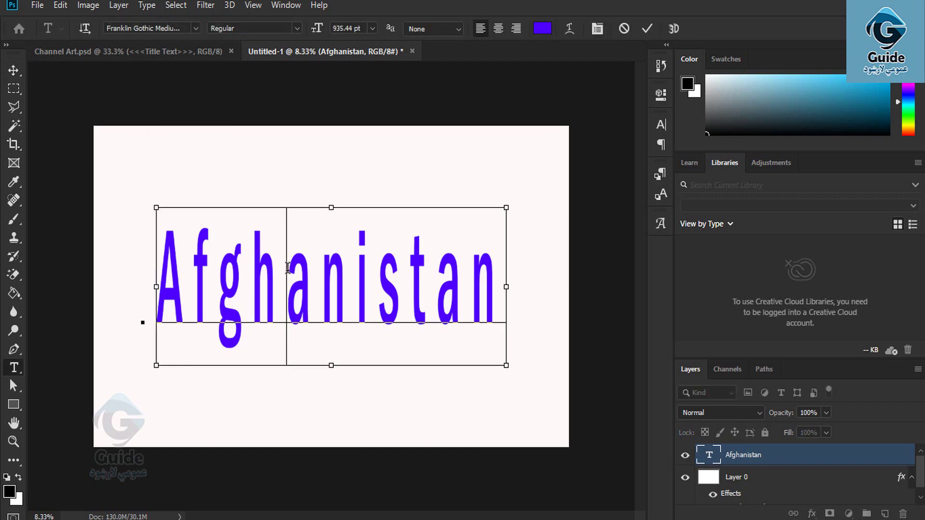
{"action": "left_click", "coordinate": [168, 10]}
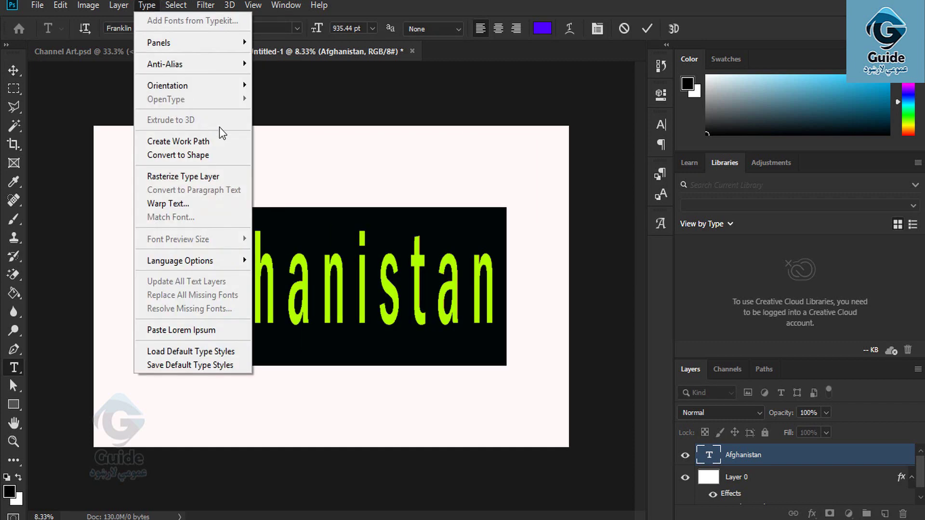
{"action": "key", "text": "Escape"}
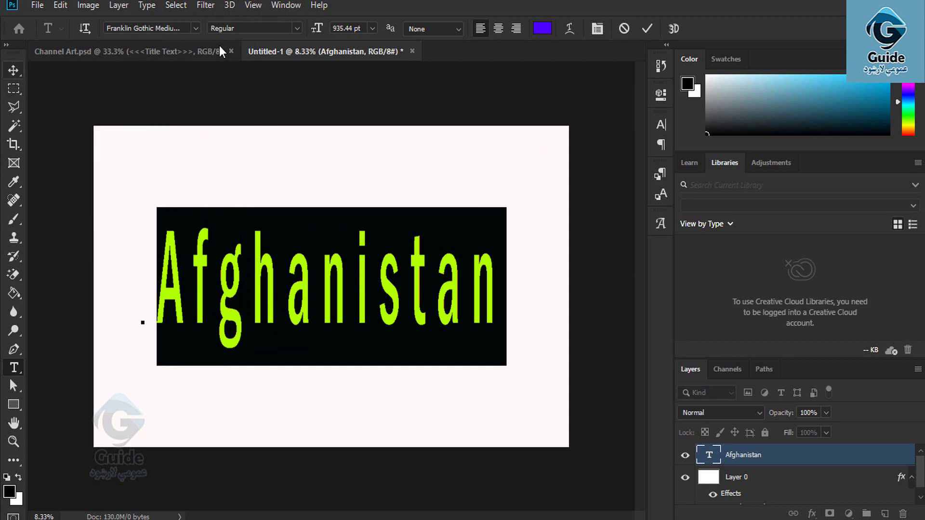
{"action": "left_click", "coordinate": [194, 28]}
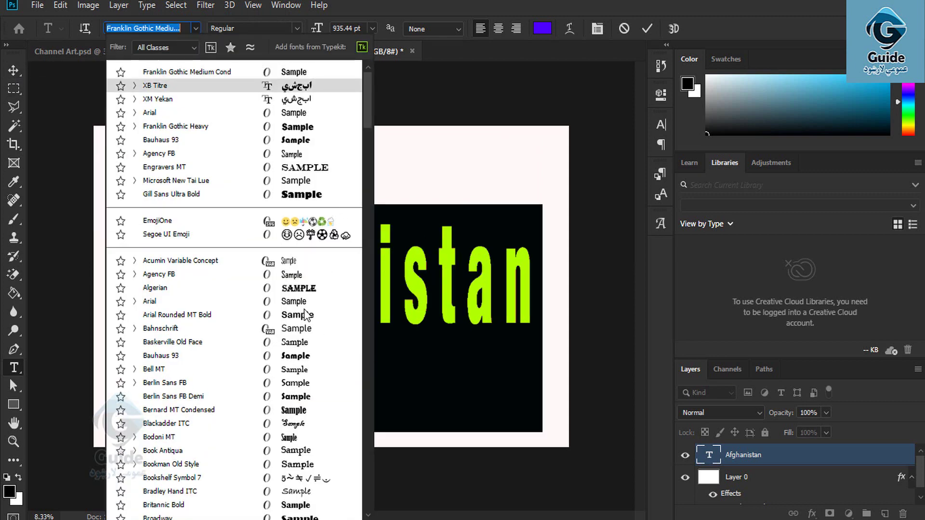
{"action": "left_click", "coordinate": [301, 301]}
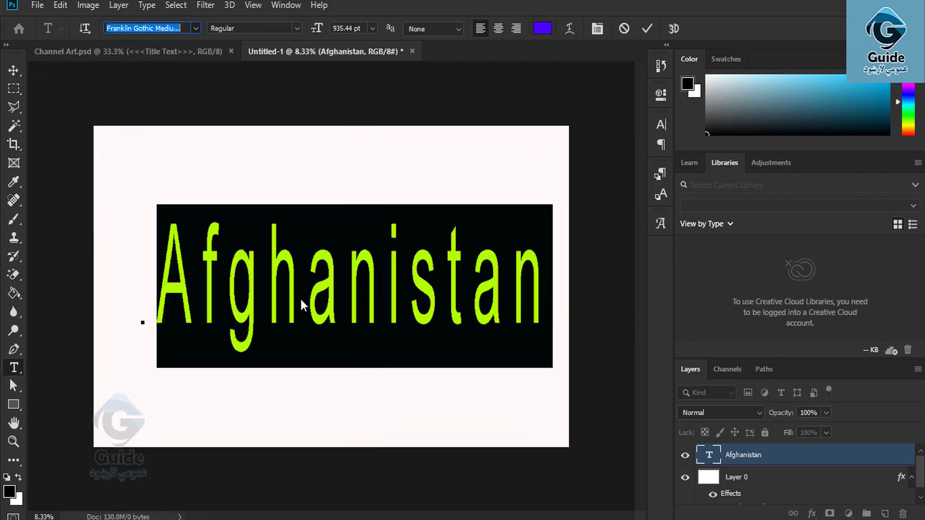
Enable the OpenType options Oldstyle and Standard Ligatures for the "Afghanistan" text and commit the text edit.
{"action": "left_click", "coordinate": [147, 6]}
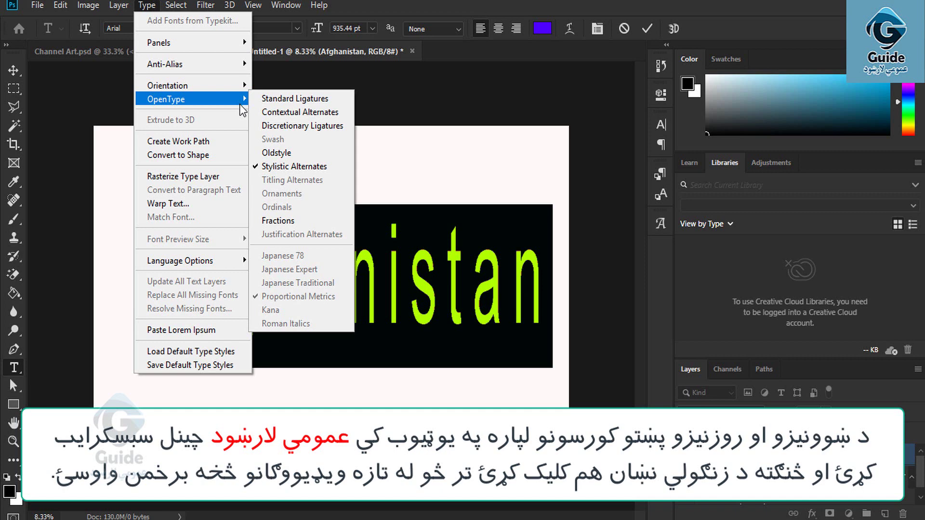
{"action": "left_click", "coordinate": [298, 153]}
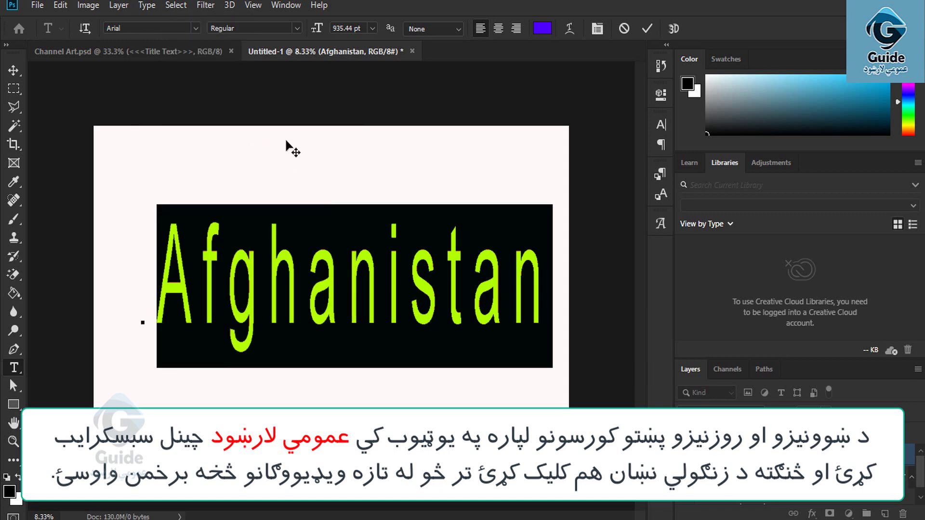
{"action": "left_click", "coordinate": [147, 5]}
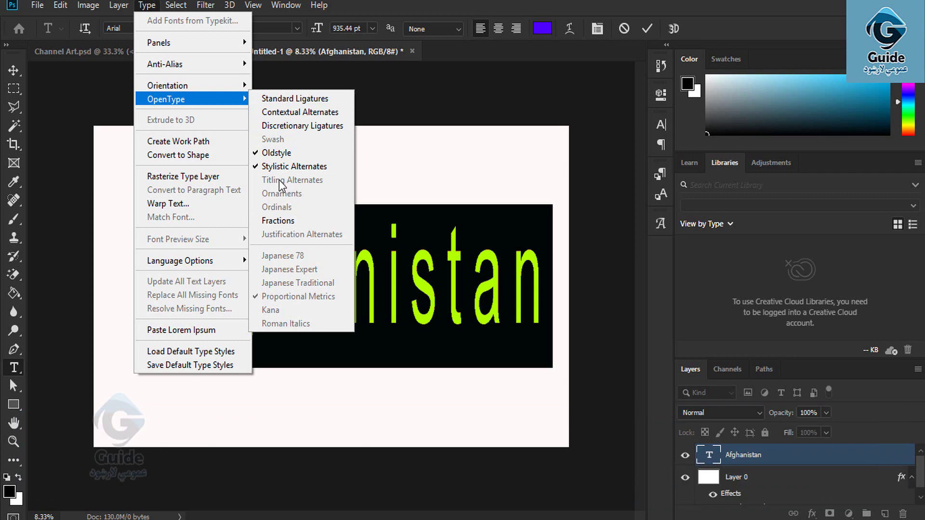
{"action": "left_click", "coordinate": [285, 100]}
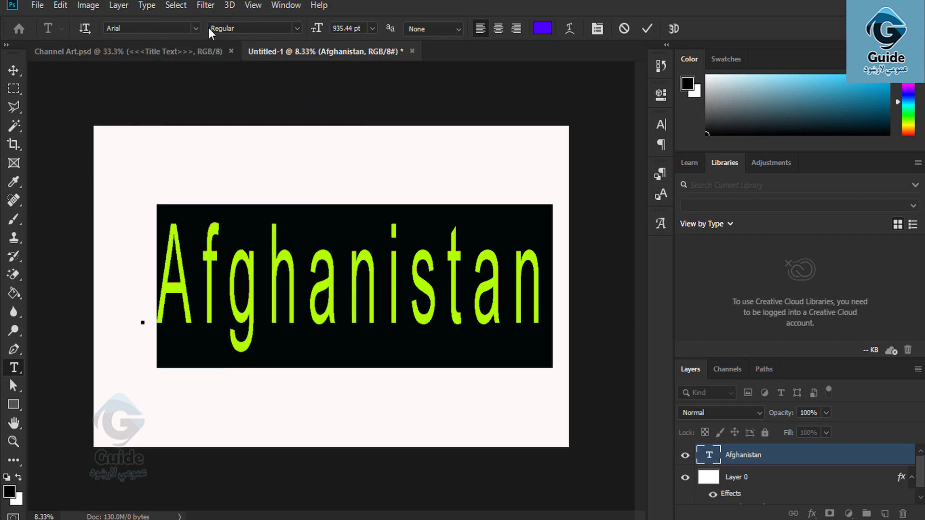
{"action": "left_click", "coordinate": [147, 5]}
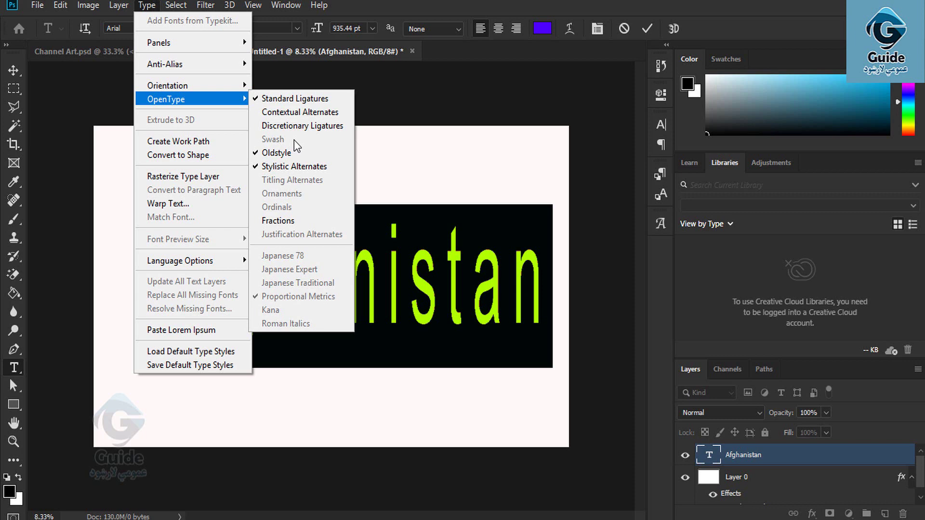
{"action": "left_click", "coordinate": [13, 67]}
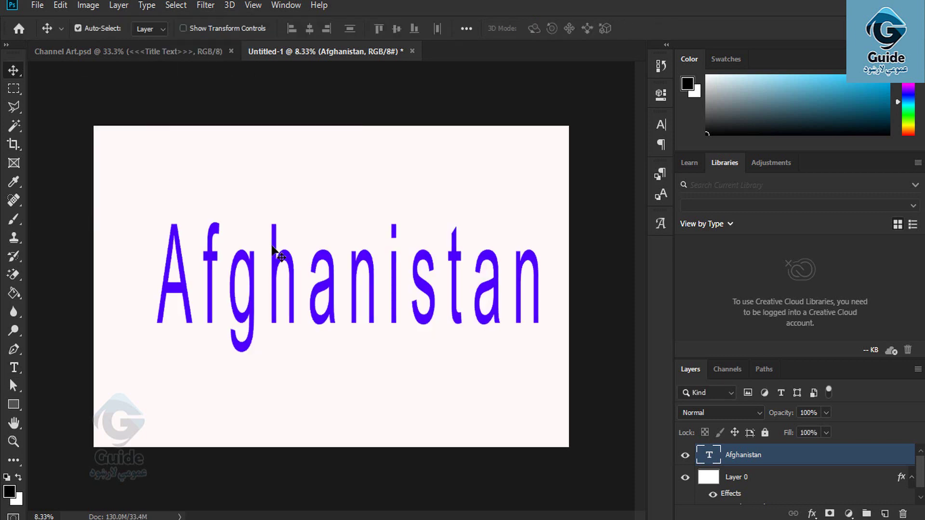
Extrude the "Afghanistan" text layer to 3D and switch to the 3D workspace.
{"action": "left_click", "coordinate": [145, 6]}
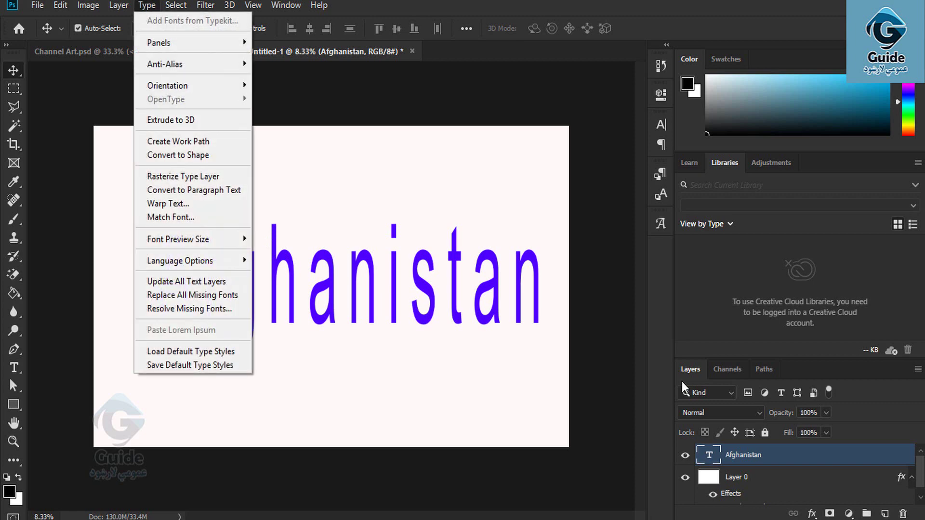
{"action": "left_click", "coordinate": [781, 462]}
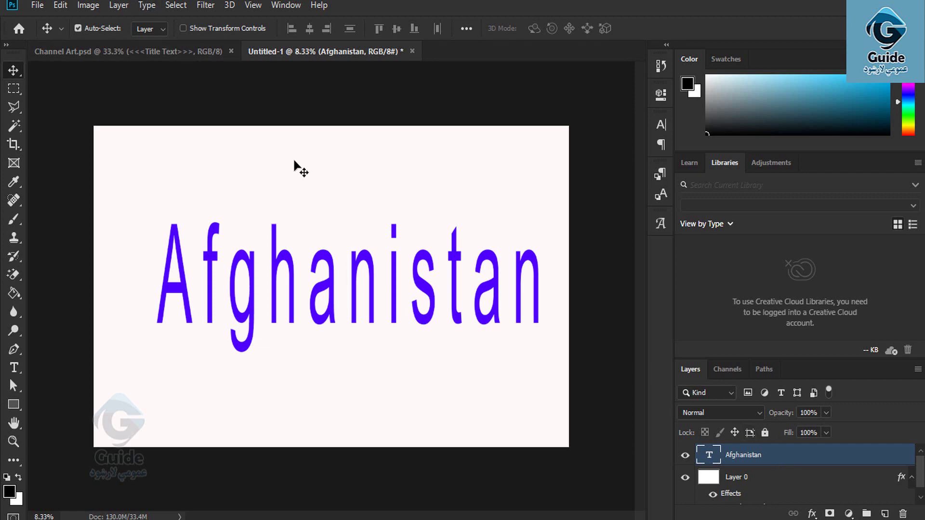
{"action": "left_click", "coordinate": [149, 6]}
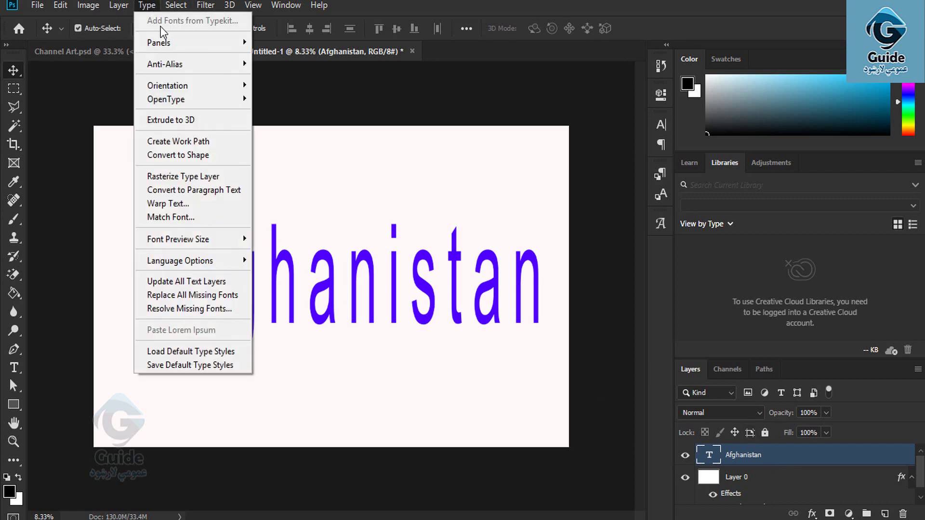
{"action": "left_click", "coordinate": [192, 119]}
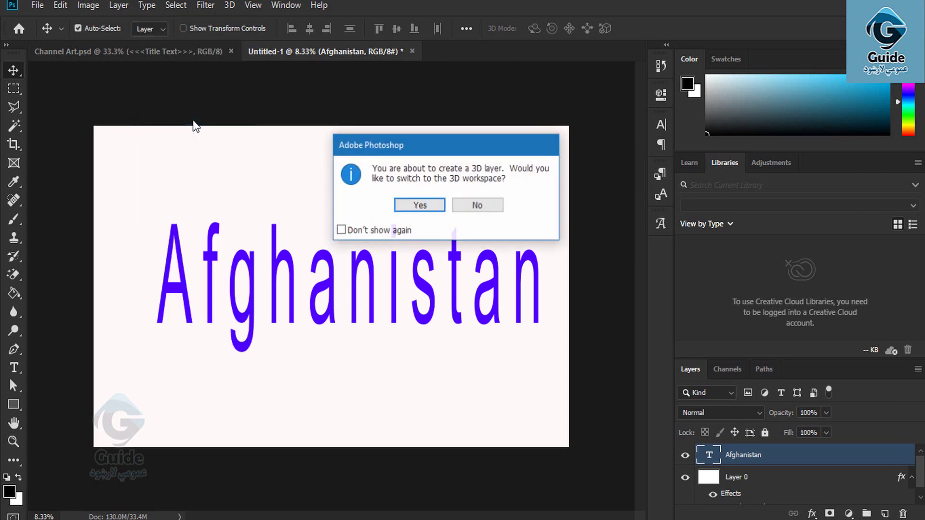
{"action": "left_click", "coordinate": [413, 206]}
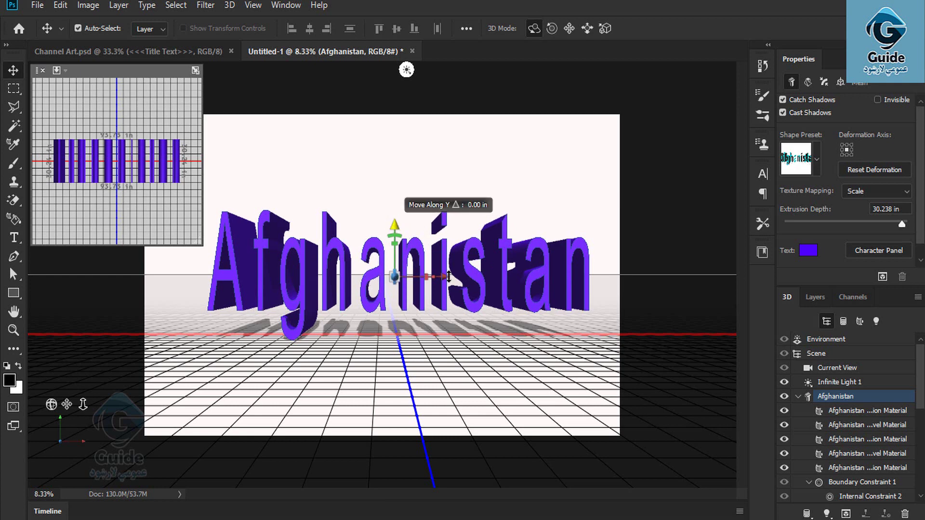
Orbit the 3D camera and rotate the extruded text so its depth shows from an angle.
{"action": "left_click_drag", "start_coordinate": [392, 288], "coordinate": [400, 286]}
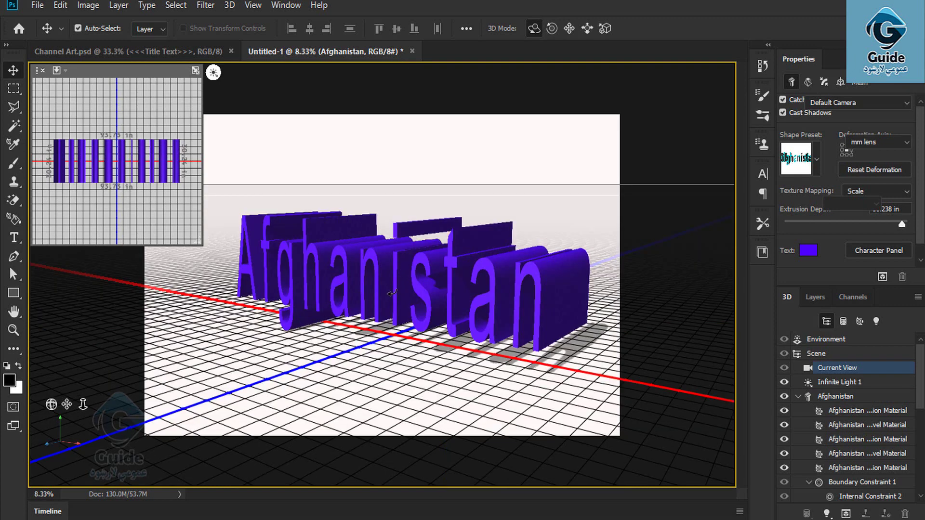
{"action": "left_click", "coordinate": [392, 292]}
{"action": "left_click_drag", "start_coordinate": [391, 285], "coordinate": [410, 288]}
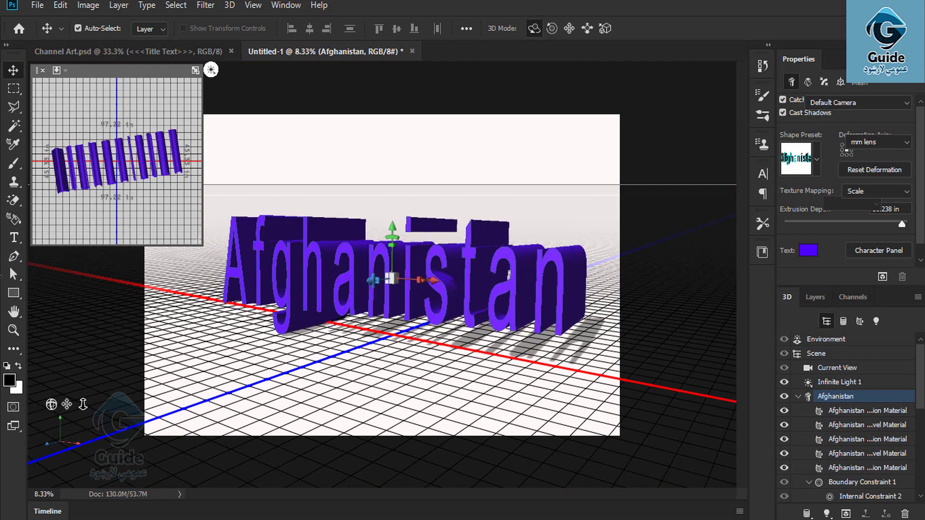
Apply the Default material to the front and extruded sides of the 3D text with the 3D Material Drop tool.
{"action": "left_click", "coordinate": [13, 219]}
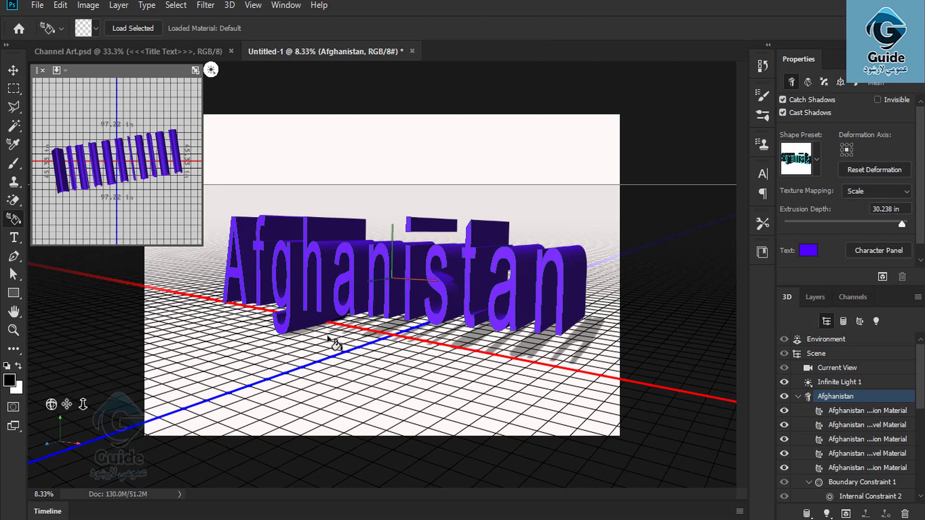
{"action": "left_click", "coordinate": [291, 234]}
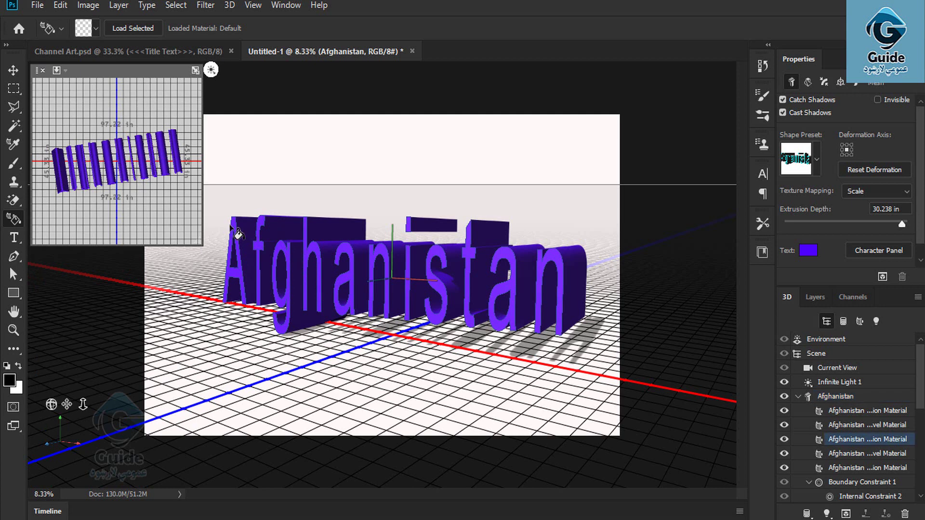
{"action": "left_click", "coordinate": [238, 233]}
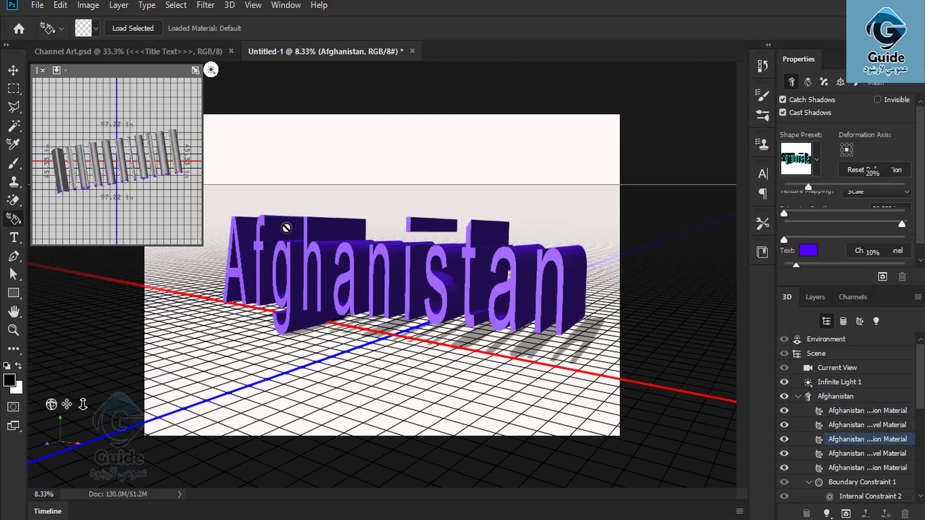
{"action": "left_click", "coordinate": [864, 411]}
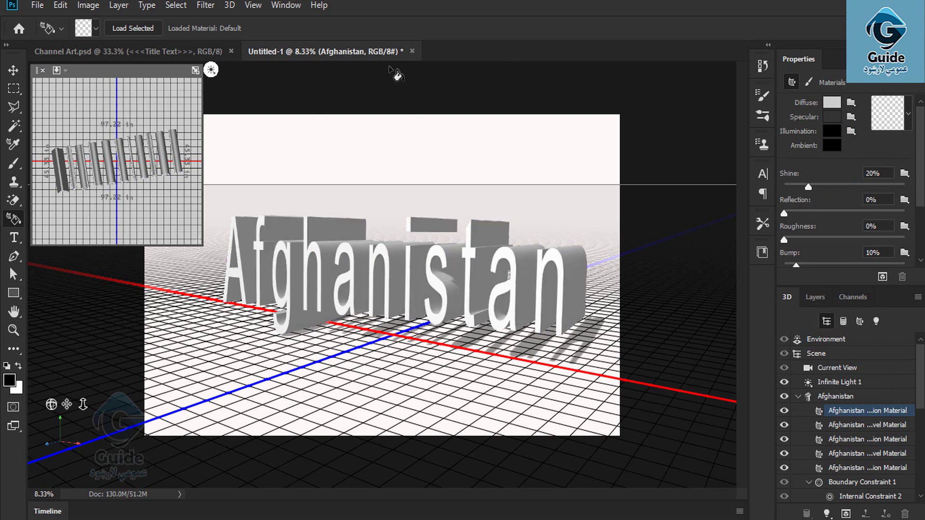
Close the 3D text document without saving and bring up a new blank white document.
{"action": "left_click", "coordinate": [412, 51]}
{"action": "left_click", "coordinate": [444, 202]}
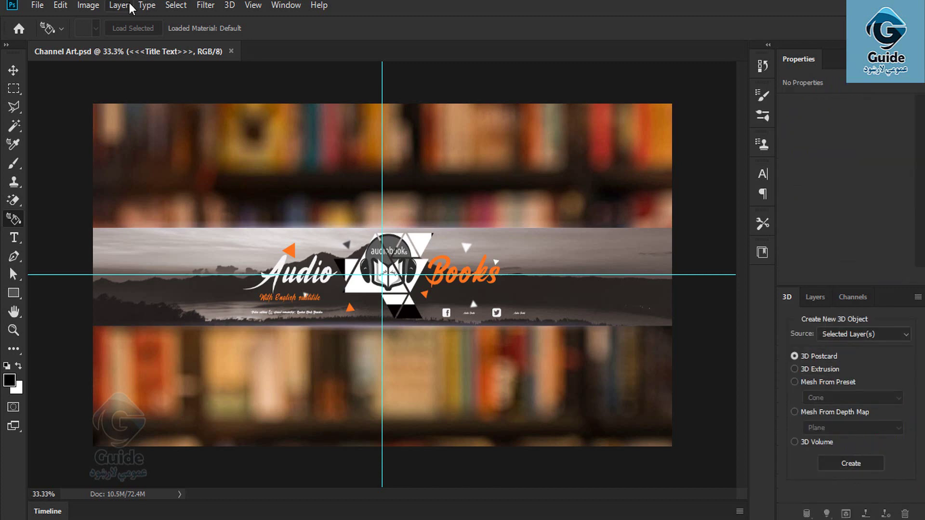
{"action": "left_click", "coordinate": [147, 6]}
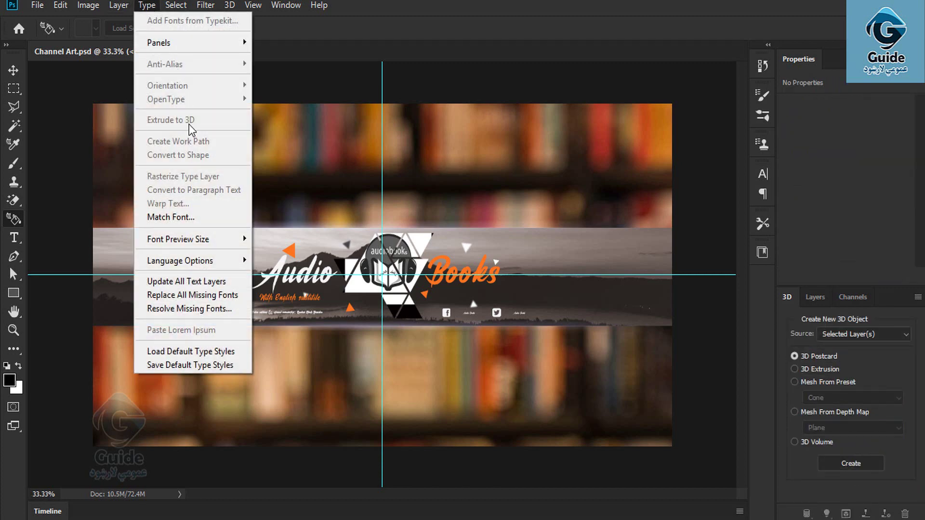
{"action": "left_click", "coordinate": [304, 72]}
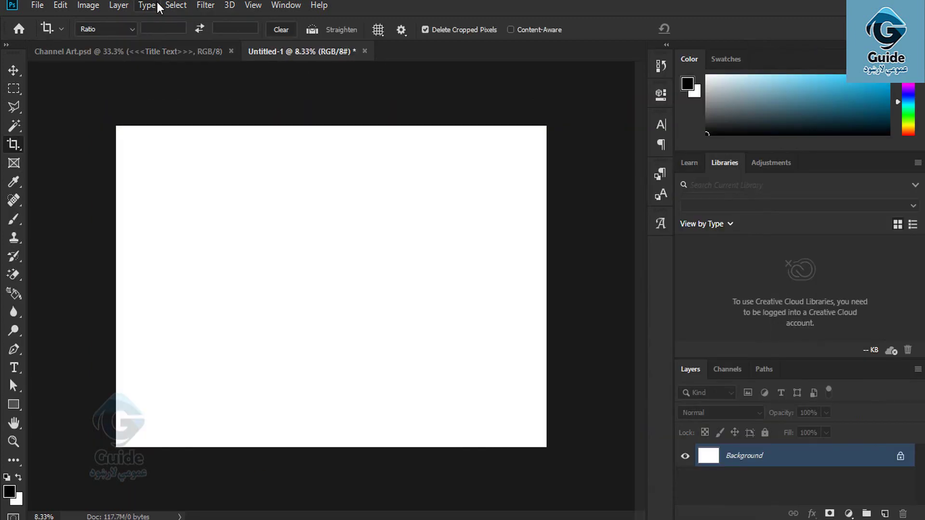
{"action": "left_click", "coordinate": [147, 6]}
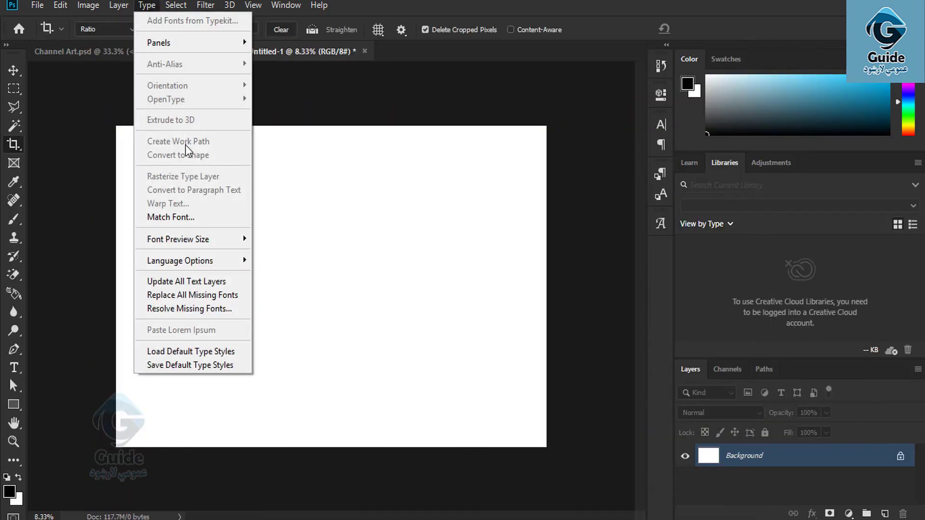
{"action": "left_click", "coordinate": [305, 104]}
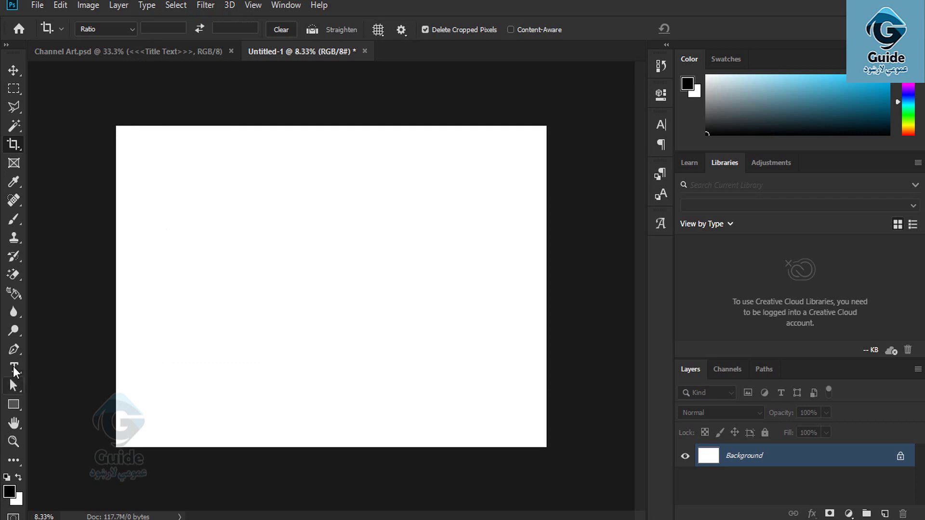
Add the text "Dell" on the upper half of the blank canvas and set its font size to 840 pt.
{"action": "left_click", "coordinate": [13, 368]}
{"action": "left_click", "coordinate": [212, 274]}
{"action": "type", "text": "D"}
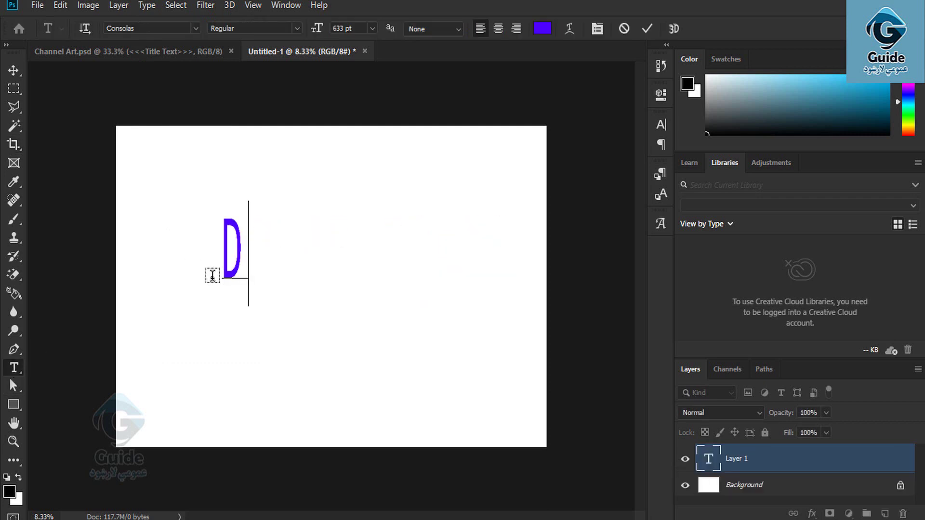
{"action": "type", "text": "ell"}
{"action": "key", "text": "ctrl+a"}
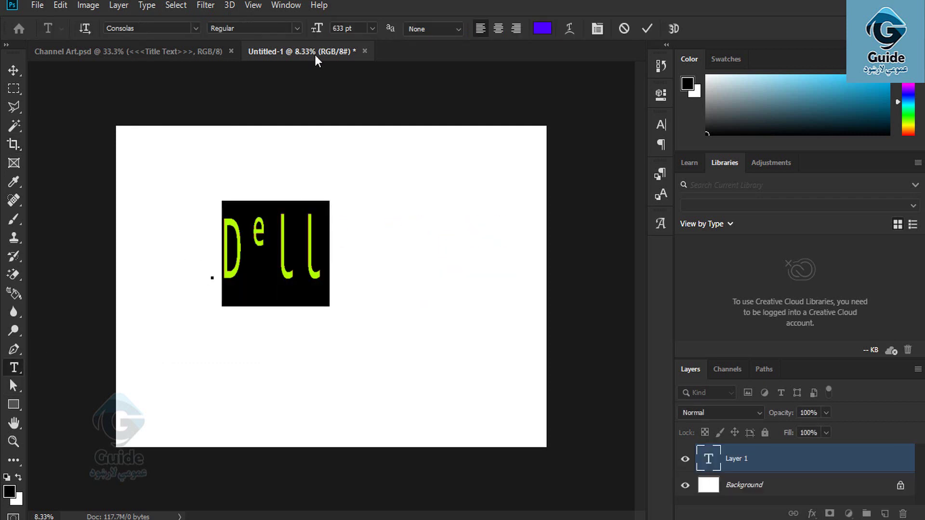
{"action": "left_click_drag", "start_coordinate": [316, 27], "coordinate": [454, 29]}
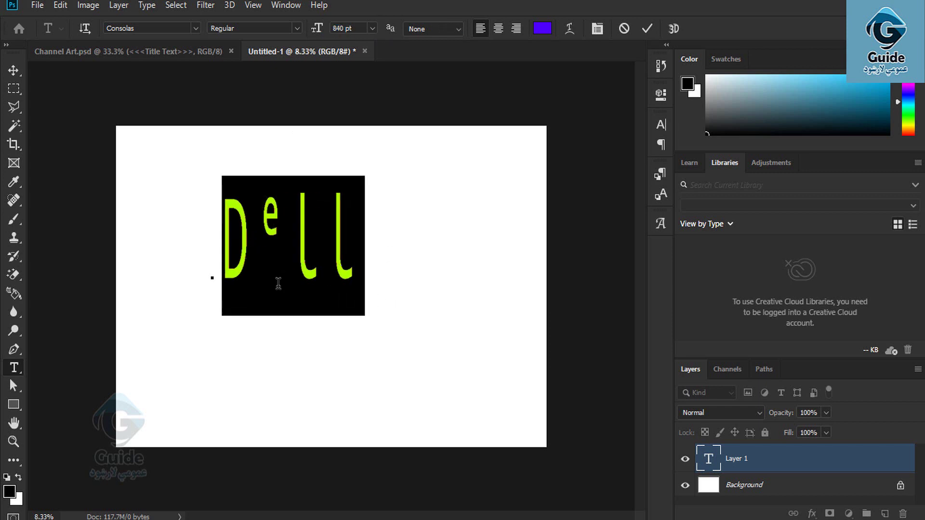
Create a work path from the "Dell" text and inspect its outline up close.
{"action": "left_click", "coordinate": [149, 6]}
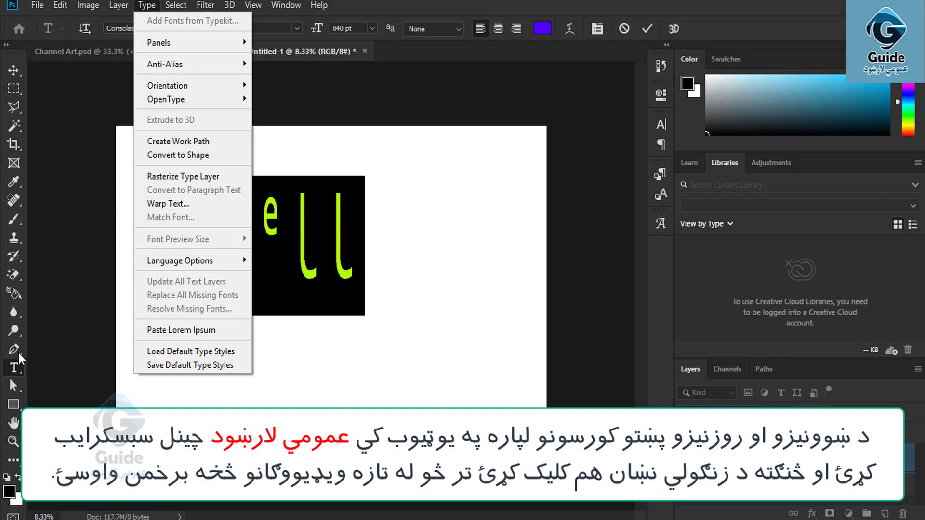
{"action": "left_click", "coordinate": [180, 142]}
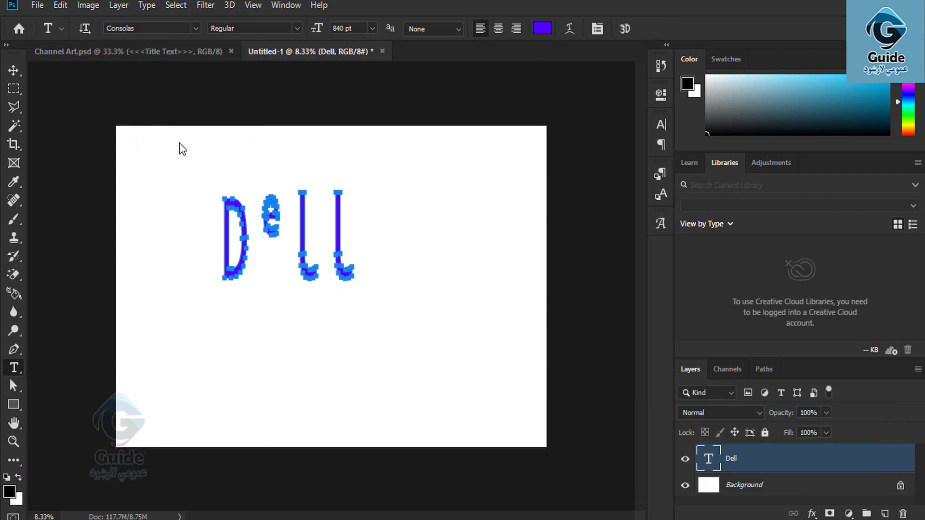
{"action": "key", "text": "ctrl+plus"}
{"action": "key", "text": "ctrl+plus"}
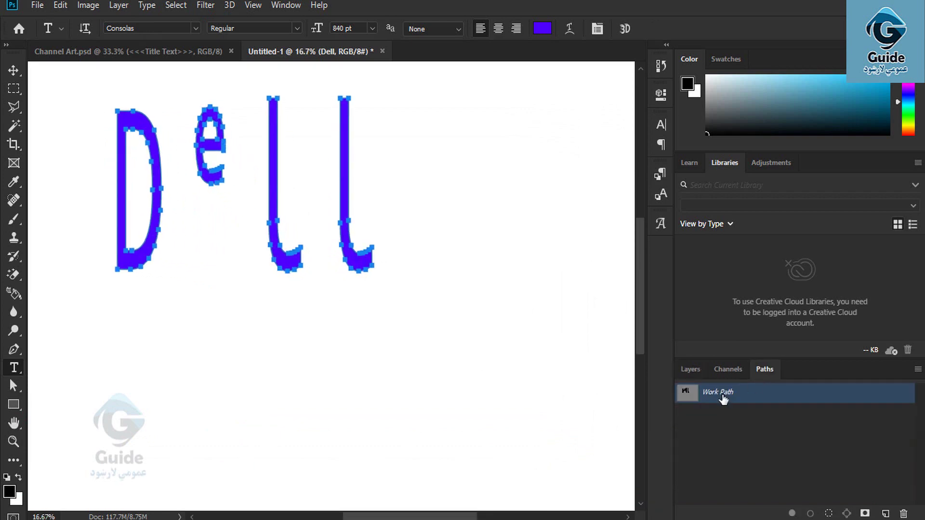
Hide the Dell text layer and pull the anchor point on the D's lower right curve downward with the Direct Selection tool.
{"action": "left_click", "coordinate": [689, 369]}
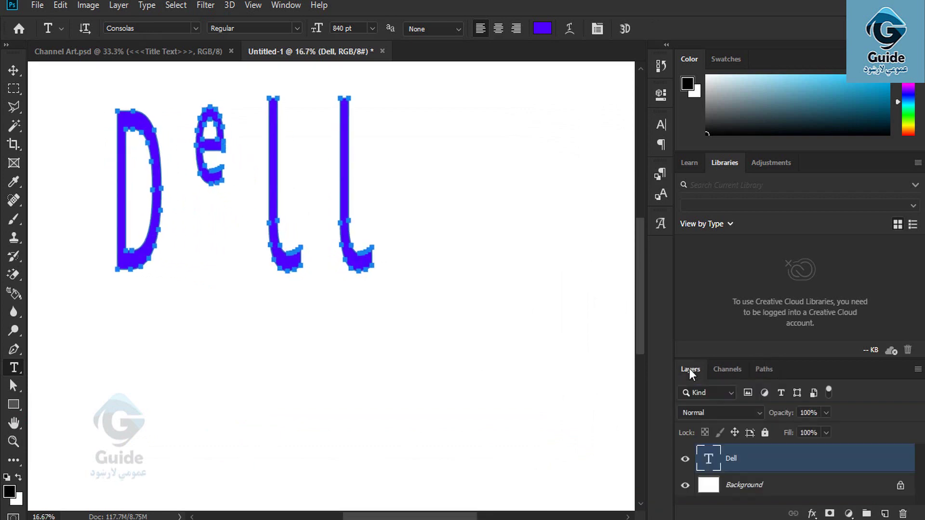
{"action": "left_click", "coordinate": [685, 461]}
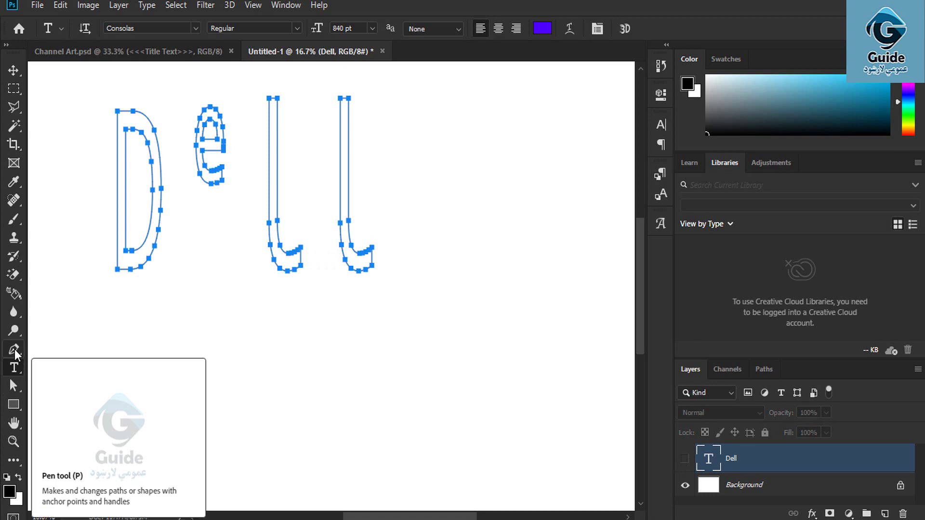
{"action": "left_click_drag", "start_coordinate": [13, 385], "coordinate": [65, 403]}
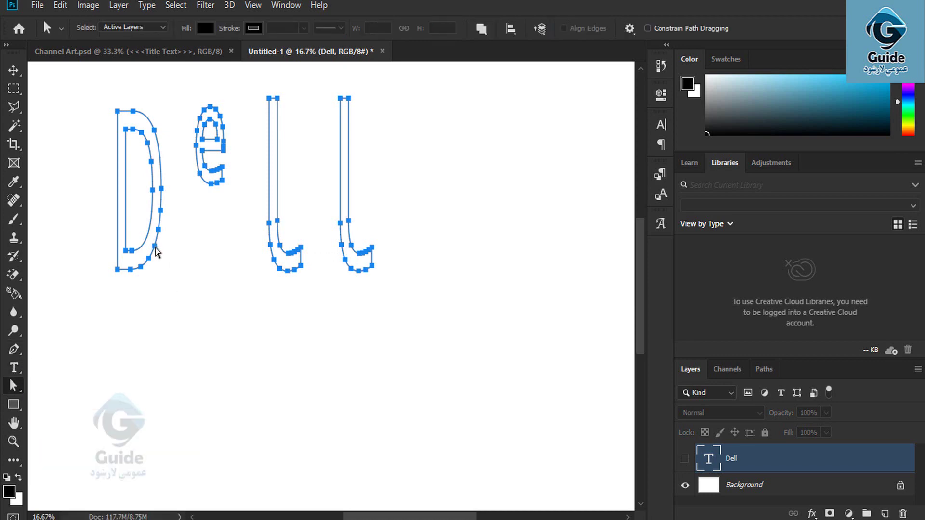
{"action": "left_click_drag", "start_coordinate": [155, 251], "coordinate": [156, 319]}
Reshape the e in the path by pulling its left-side anchor outward to the left and its lower tip outward to the right.
{"action": "left_click", "coordinate": [202, 206]}
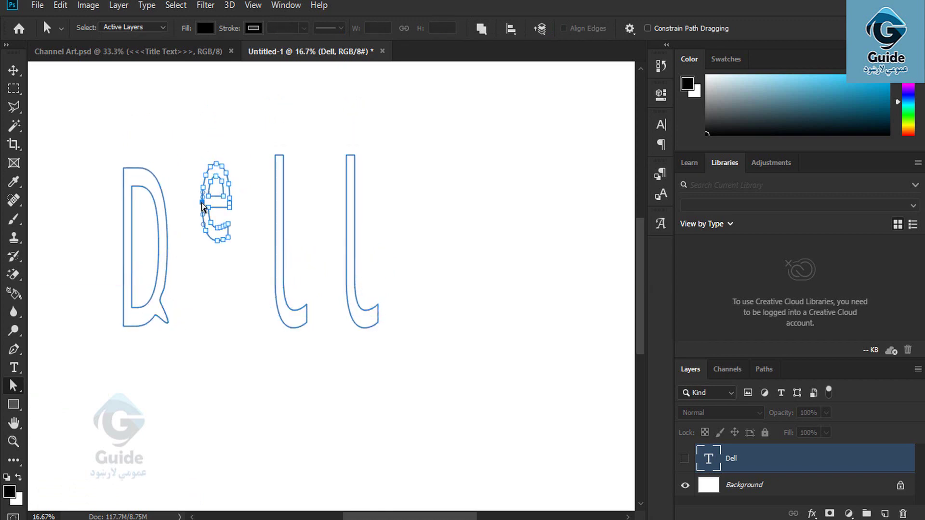
{"action": "left_click_drag", "start_coordinate": [202, 203], "coordinate": [184, 203]}
{"action": "left_click", "coordinate": [223, 196], "text": "shift"}
{"action": "left_click", "coordinate": [229, 208], "text": "shift"}
{"action": "left_click_drag", "start_coordinate": [227, 243], "coordinate": [245, 258]}
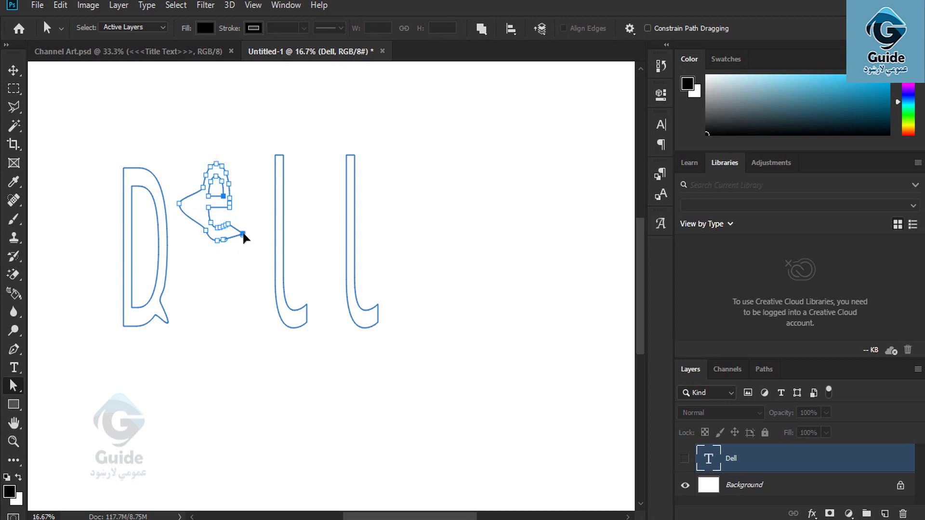
Reshape both l letters in the path, extending the first one's foot to the right and moving each inner stem anchor up past the left edge.
{"action": "left_click", "coordinate": [307, 305]}
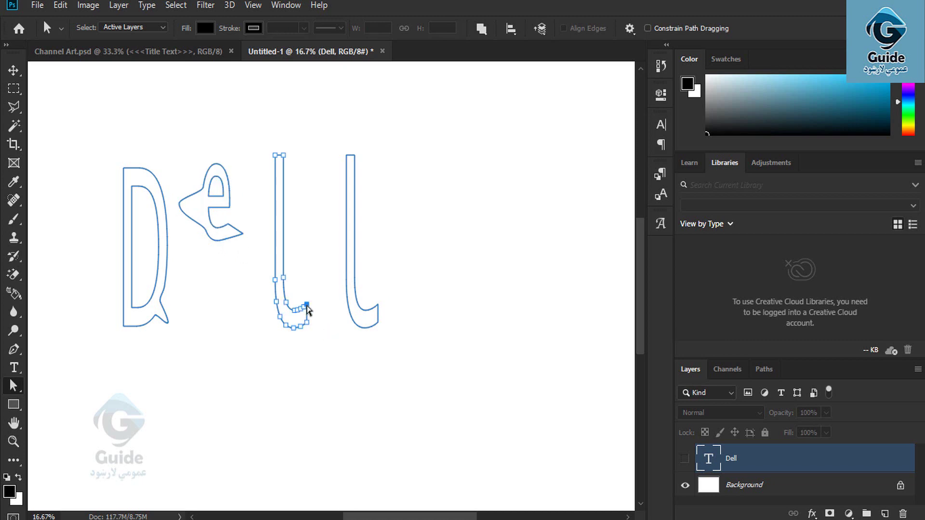
{"action": "left_click_drag", "start_coordinate": [307, 306], "coordinate": [332, 327]}
{"action": "left_click", "coordinate": [283, 202]}
{"action": "left_click", "coordinate": [355, 209]}
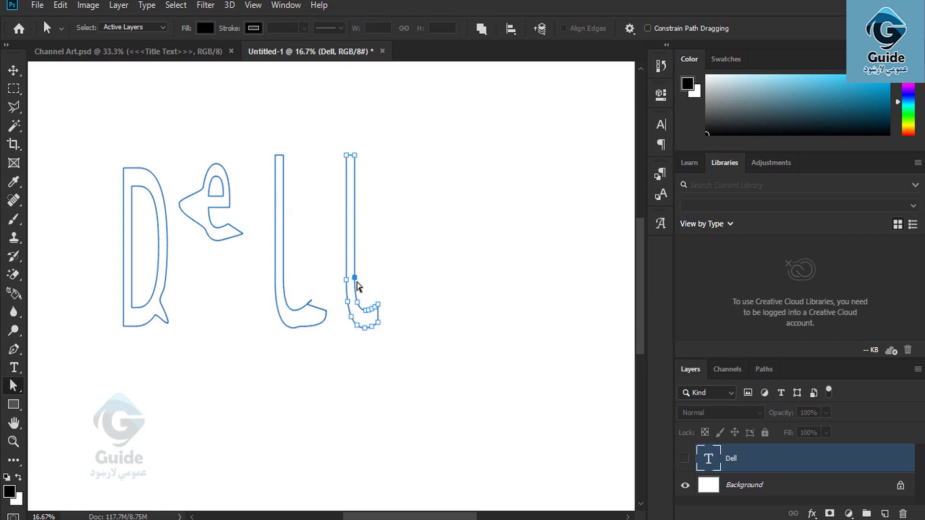
{"action": "mouse_move", "coordinate": [356, 279]}
{"action": "left_mouse_down"}
{"action": "mouse_move", "coordinate": [397, 275]}
{"action": "mouse_move", "coordinate": [411, 211]}
{"action": "mouse_move", "coordinate": [316, 226]}
{"action": "mouse_move", "coordinate": [332, 209]}
{"action": "mouse_move", "coordinate": [342, 217]}
{"action": "left_mouse_up"}
{"action": "left_click", "coordinate": [284, 226]}
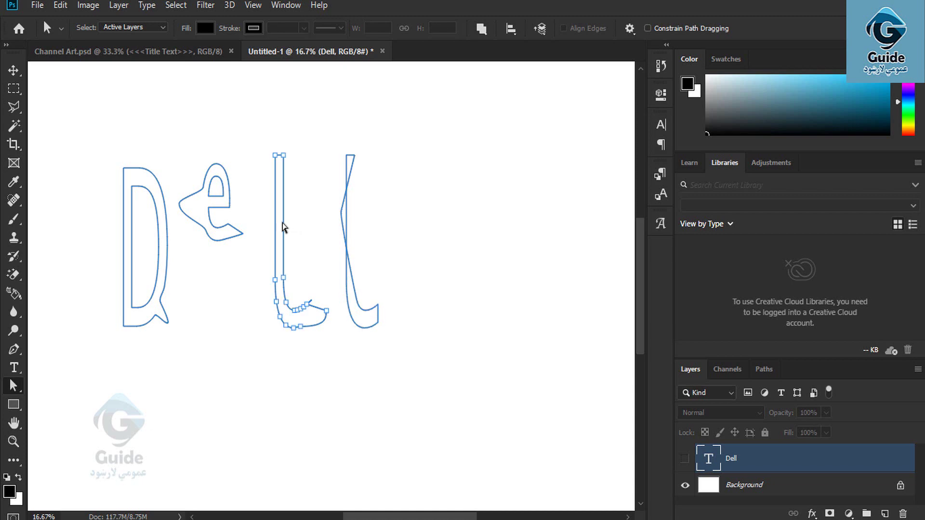
{"action": "left_click_drag", "start_coordinate": [283, 278], "coordinate": [268, 206]}
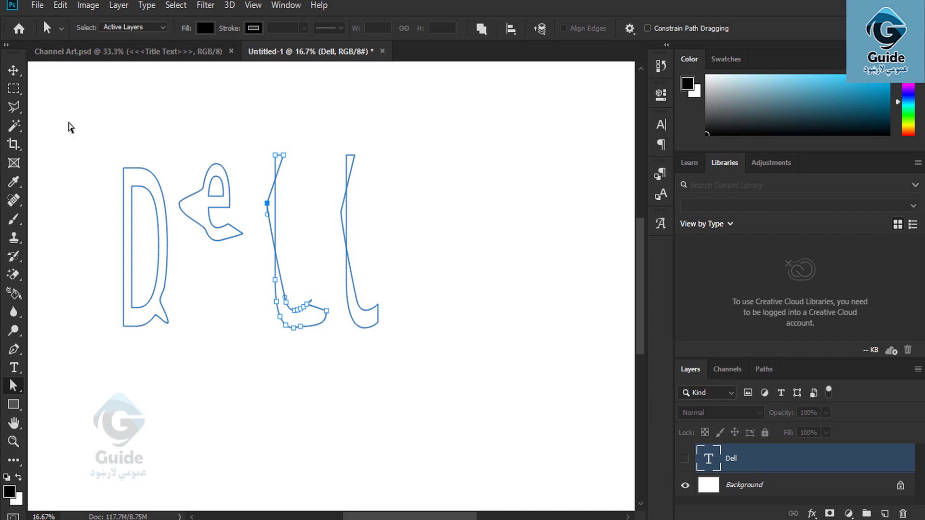
Select all the reshaped letter paths and make a new anti-aliased selection from the Work Path with a feather radius of 0 pixels.
{"action": "left_click_drag", "start_coordinate": [76, 117], "coordinate": [446, 386]}
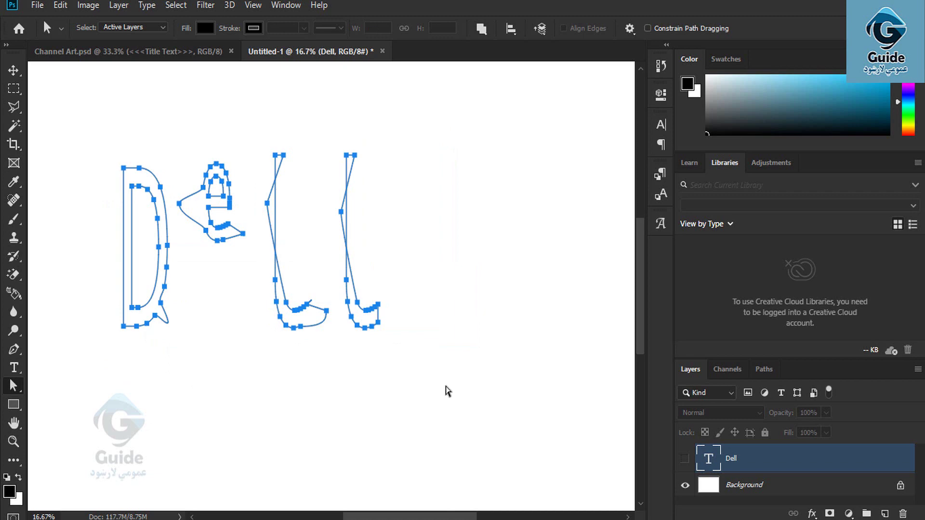
{"action": "left_click", "coordinate": [762, 370]}
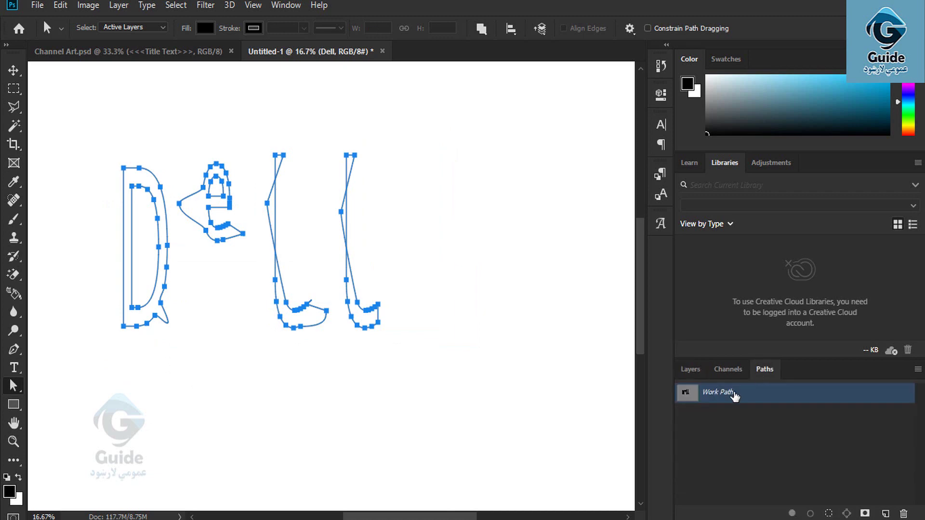
{"action": "right_click", "coordinate": [750, 405]}
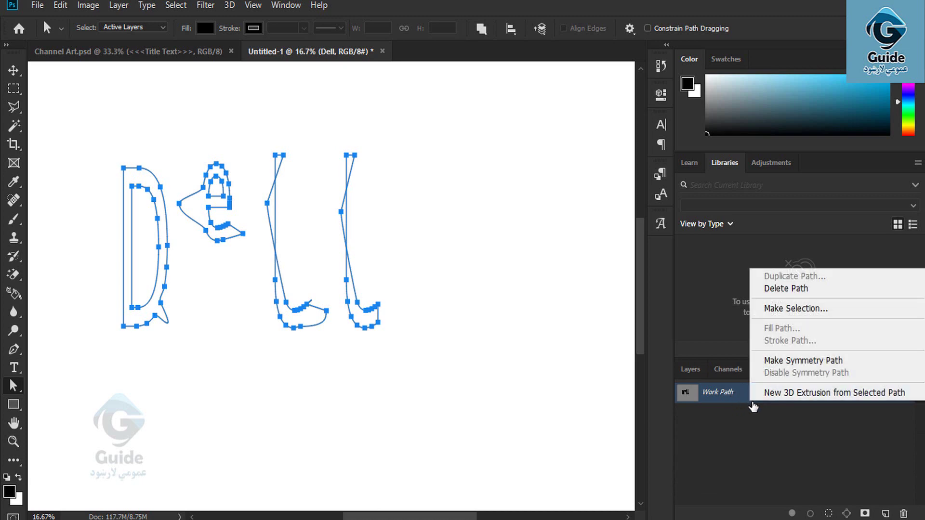
{"action": "left_click", "coordinate": [798, 308]}
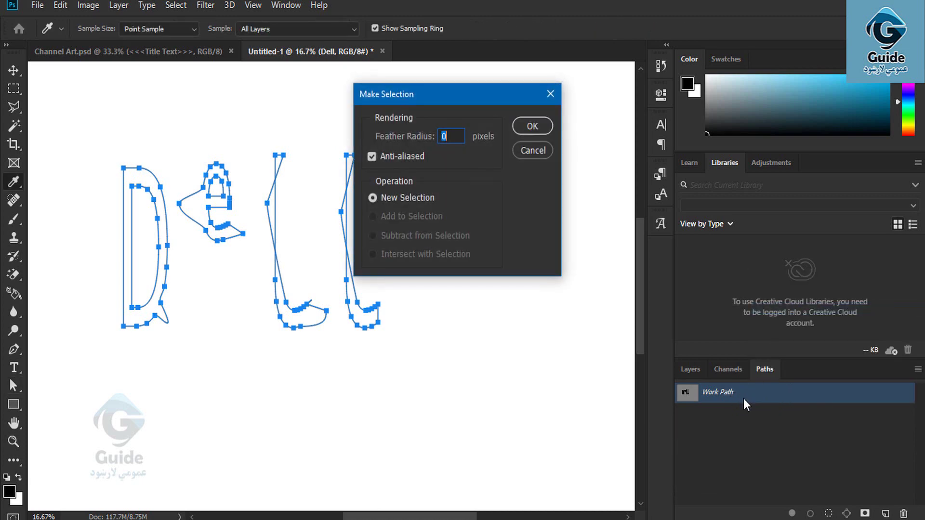
{"action": "left_click", "coordinate": [532, 126]}
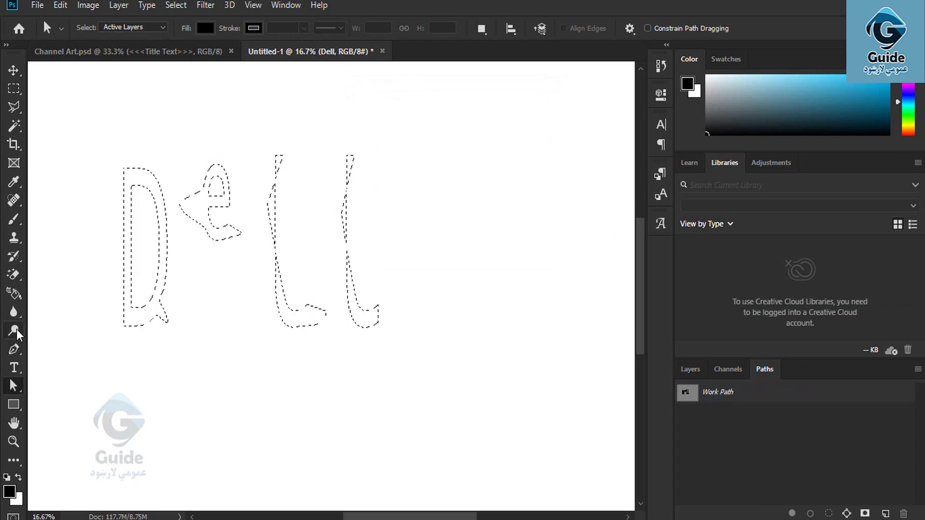
Fill the letter-shaped selection with the black foreground color on a new layer using the Paint Bucket tool.
{"action": "right_click", "coordinate": [18, 287]}
{"action": "left_click", "coordinate": [45, 292]}
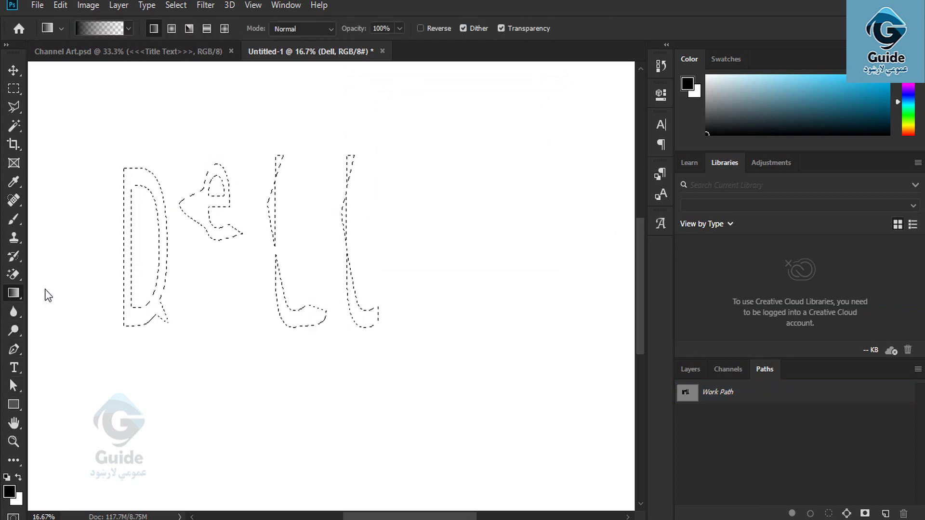
{"action": "right_click", "coordinate": [22, 290]}
{"action": "left_click", "coordinate": [72, 307]}
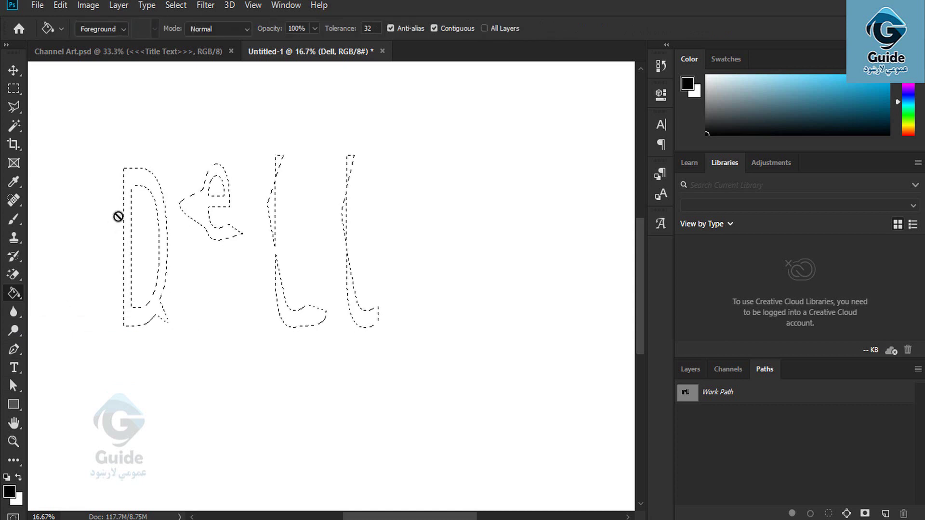
{"action": "left_click", "coordinate": [132, 178]}
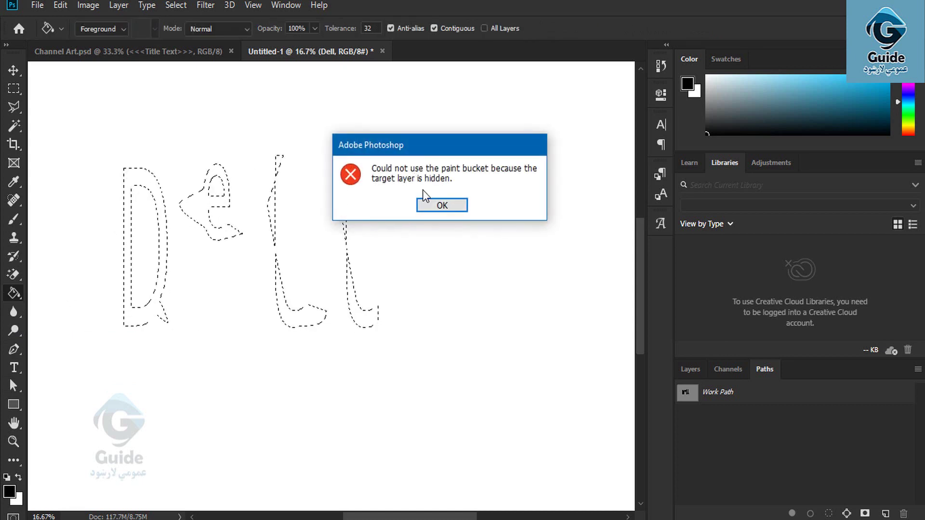
{"action": "left_click", "coordinate": [427, 205]}
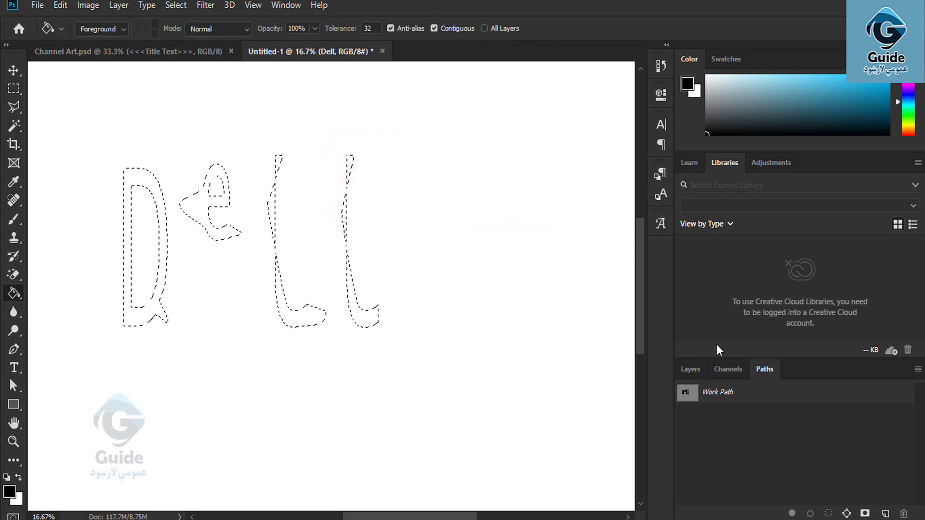
{"action": "left_click", "coordinate": [691, 368]}
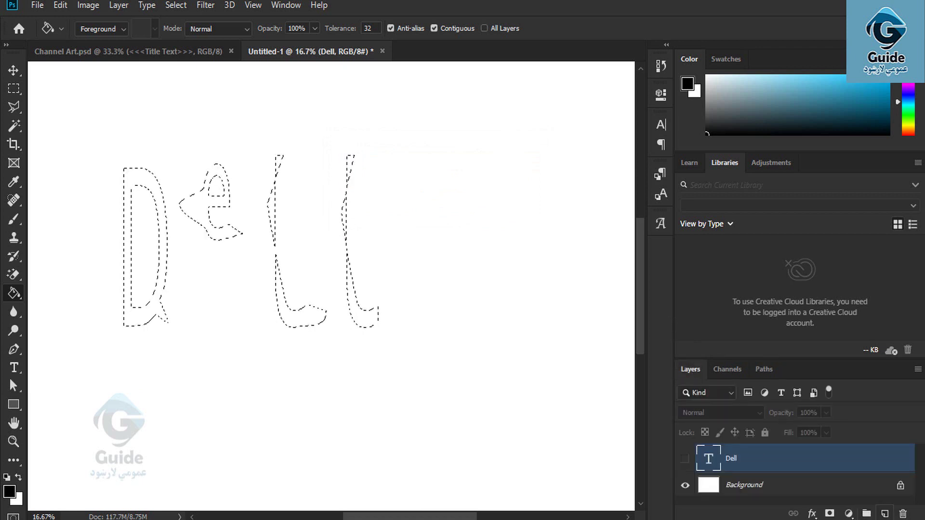
{"action": "left_click", "coordinate": [884, 514]}
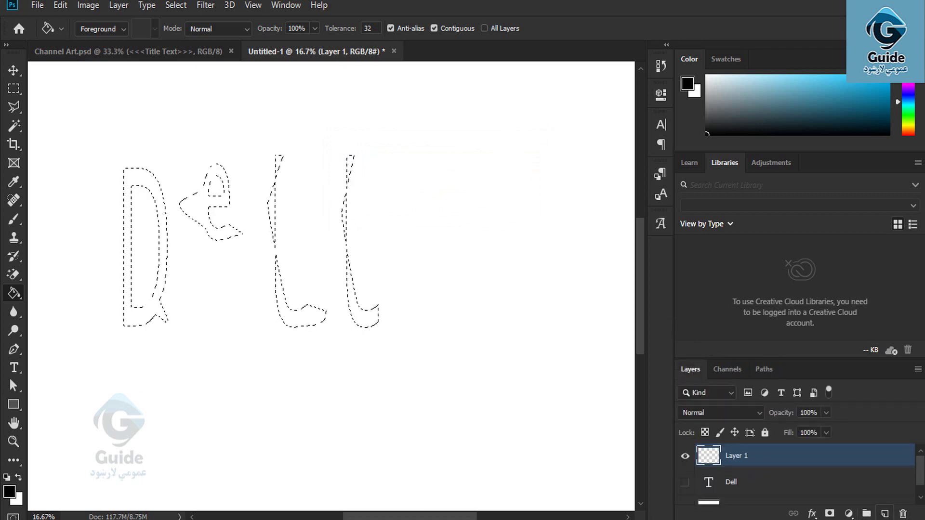
{"action": "left_click", "coordinate": [363, 323]}
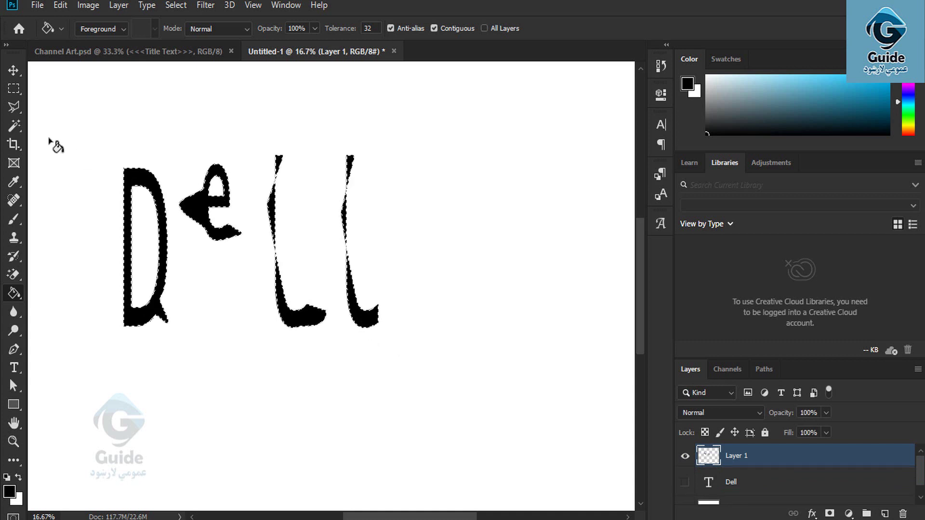
Switch to the Move tool and clear the selection around the black letters.
{"action": "left_click", "coordinate": [17, 73]}
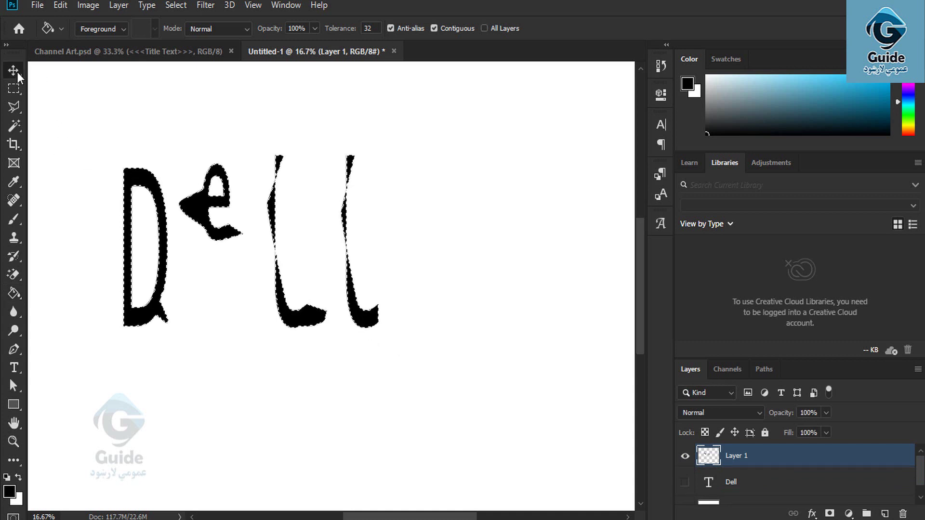
{"action": "left_click", "coordinate": [233, 284]}
{"action": "key", "text": "ctrl+d"}
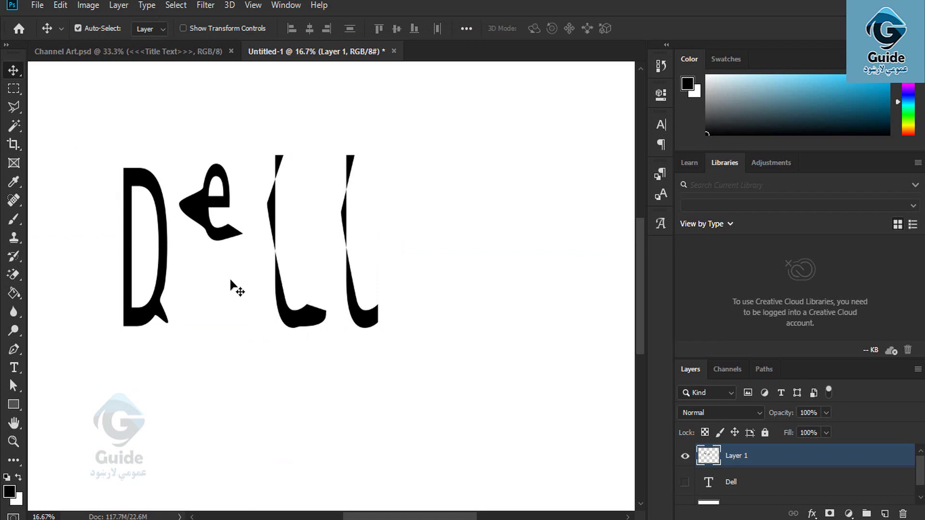
{"action": "key", "text": "ctrl+minus"}
{"action": "key", "text": "ctrl+plus"}
{"action": "key", "text": "ctrl+plus"}
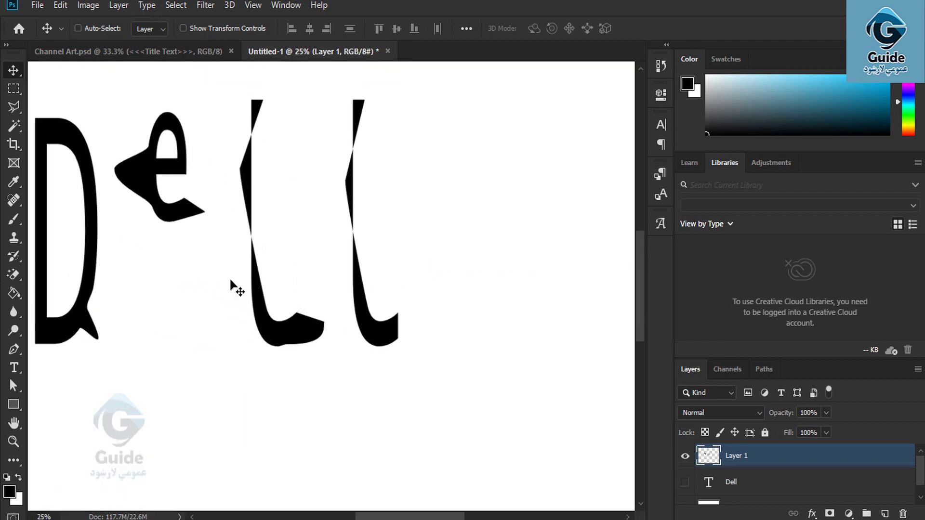
{"action": "key", "text": "ctrl+minus"}
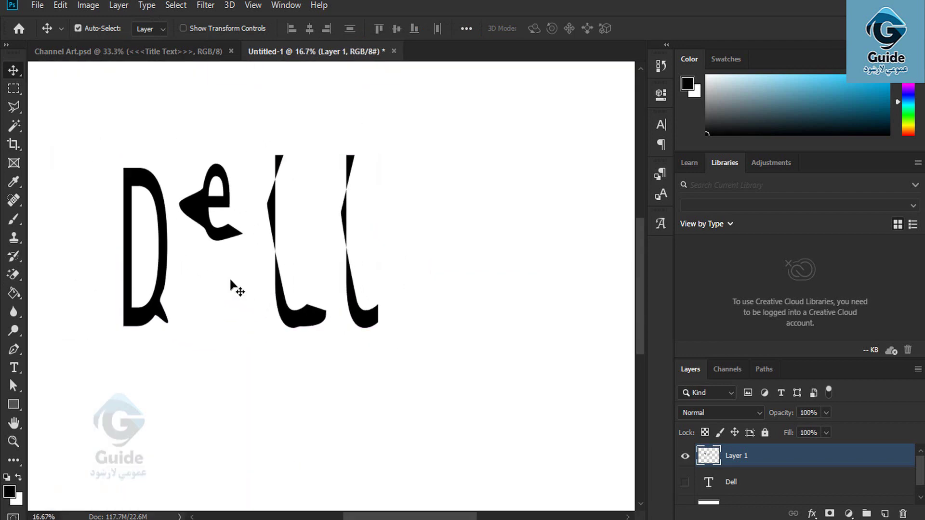
{"action": "left_click", "coordinate": [142, 9]}
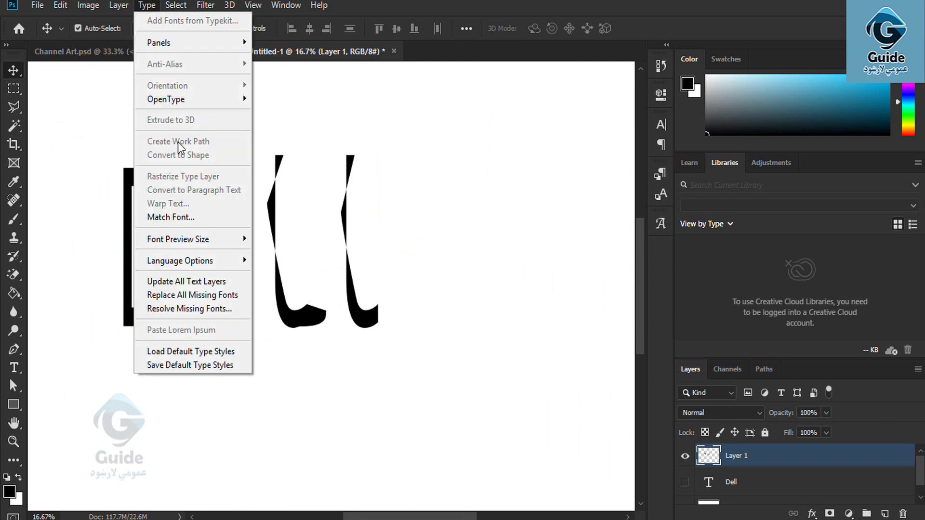
{"action": "left_click", "coordinate": [301, 252]}
{"action": "left_click", "coordinate": [164, 4]}
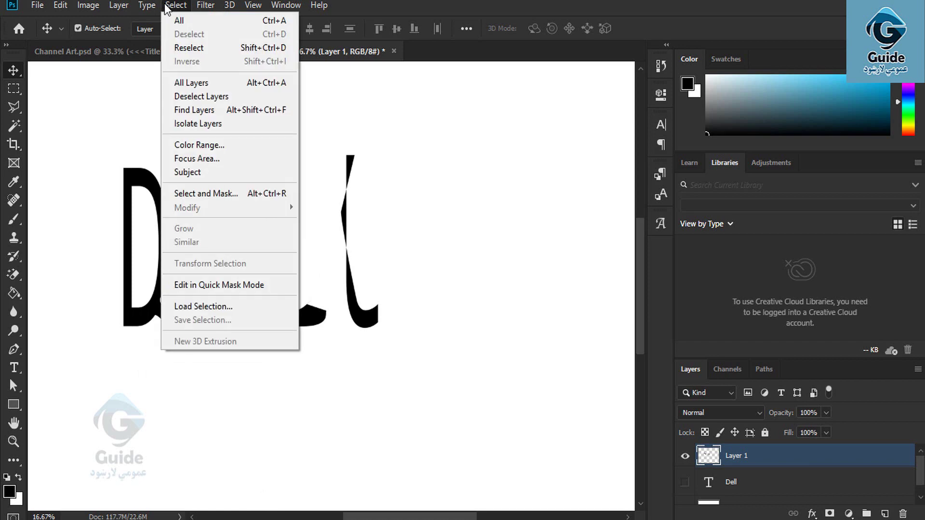
{"action": "mouse_move", "coordinate": [146, 5]}
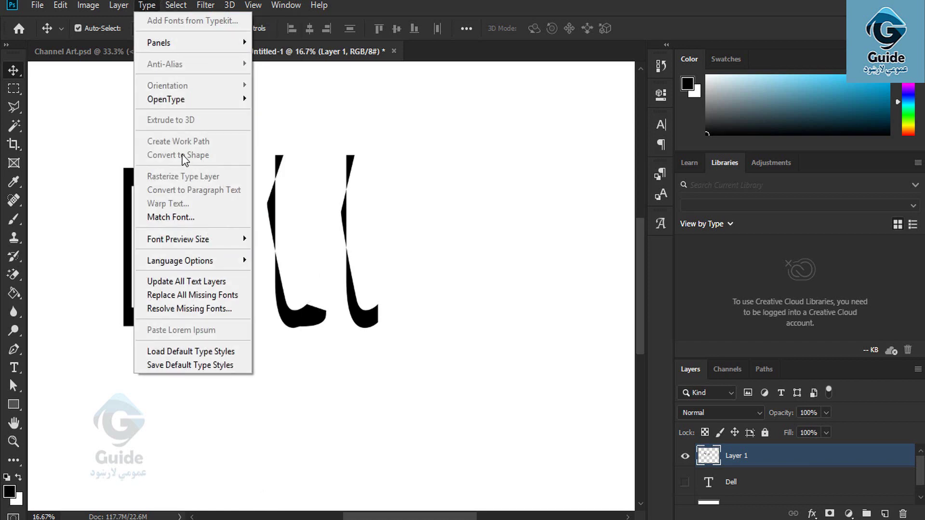
{"action": "left_click", "coordinate": [21, 70]}
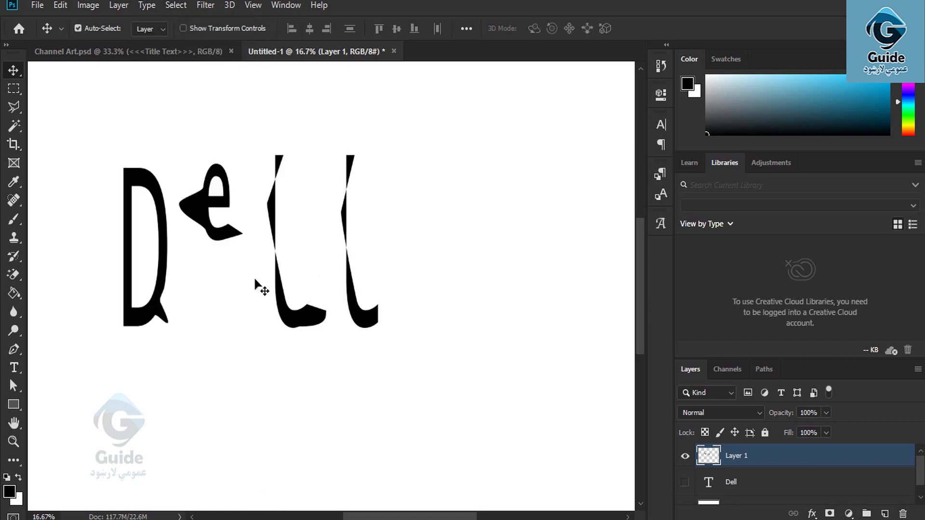
Add the text "Afghan" below the black Dell letters with the Type tool.
{"action": "key", "text": "ctrl+minus"}
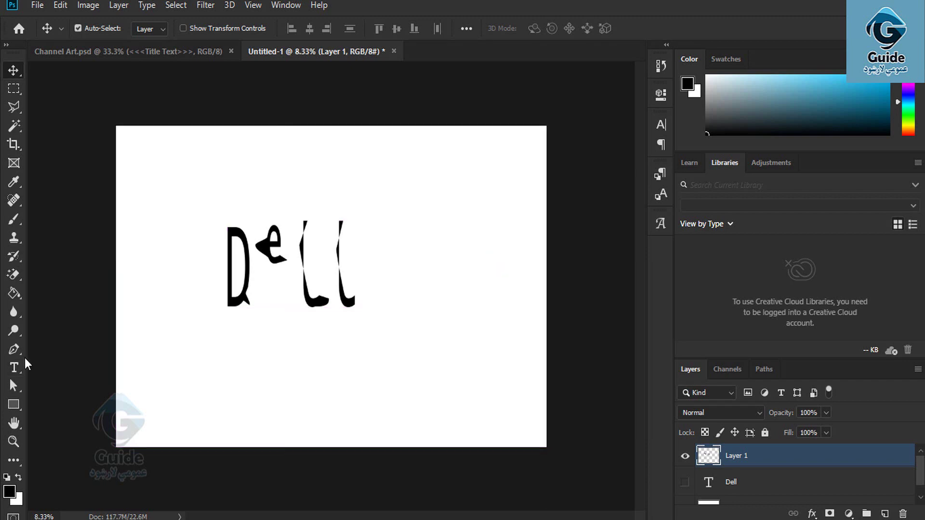
{"action": "left_click", "coordinate": [18, 369]}
{"action": "left_click", "coordinate": [246, 377]}
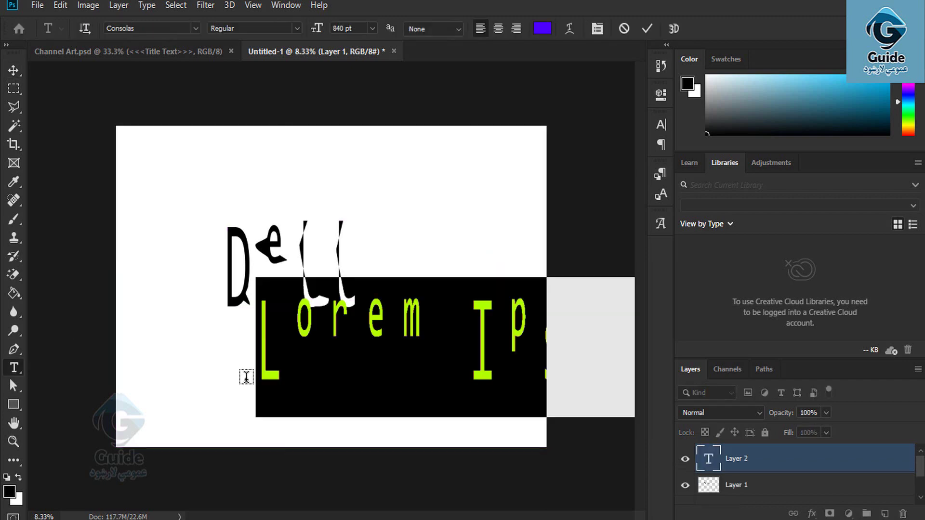
{"action": "type", "text": "Afghan"}
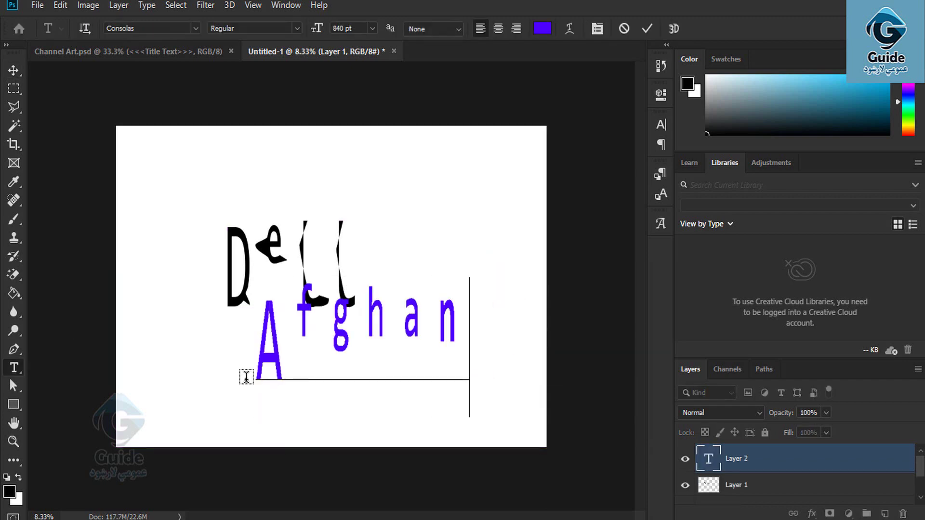
Convert the whole "Afghan" text layer to a shape.
{"action": "key", "text": "ctrl+a"}
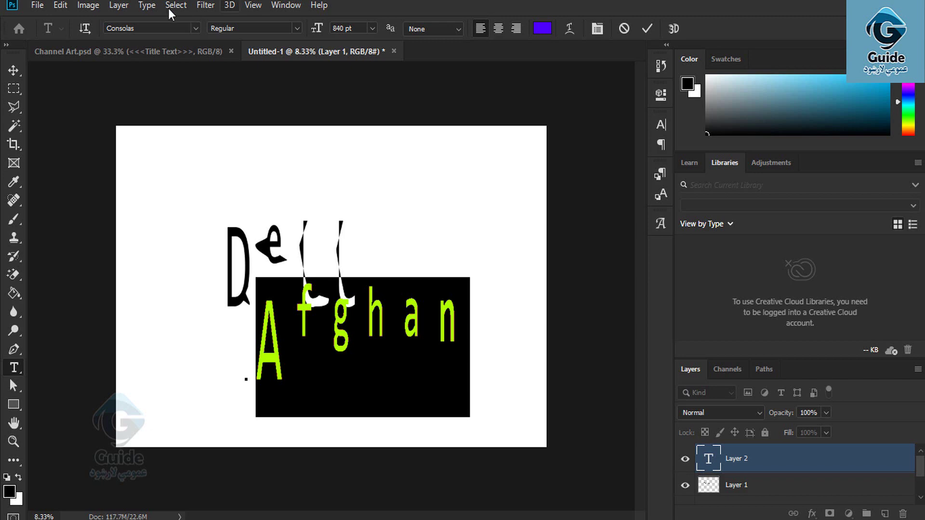
{"action": "left_click", "coordinate": [147, 5]}
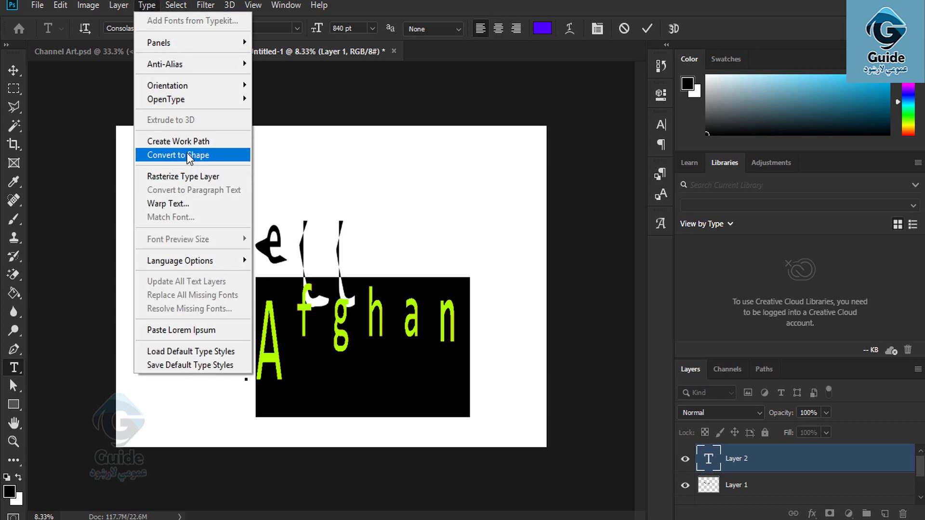
{"action": "left_click", "coordinate": [188, 155]}
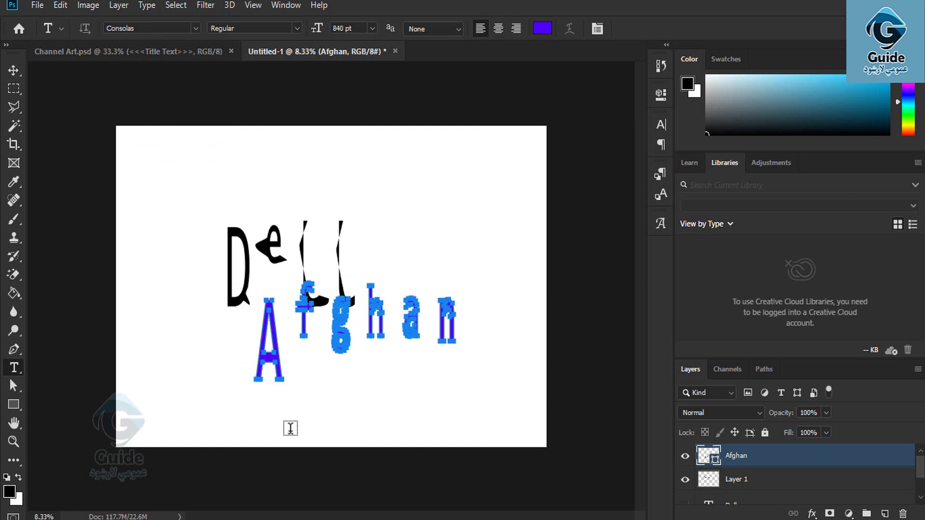
Reshape the converted letters f and A of the Afghan shape by moving individual anchor points with the Direct Selection tool.
{"action": "key", "text": "ctrl+plus"}
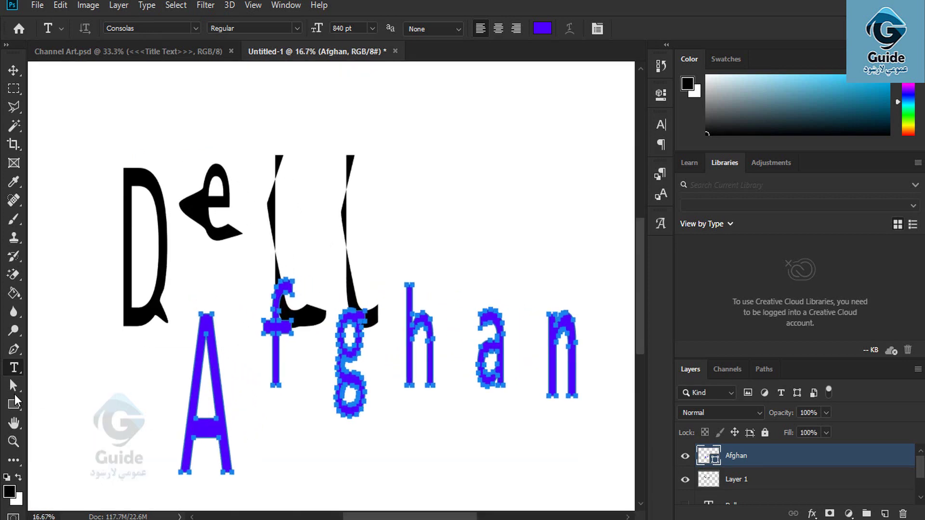
{"action": "left_click", "coordinate": [13, 386]}
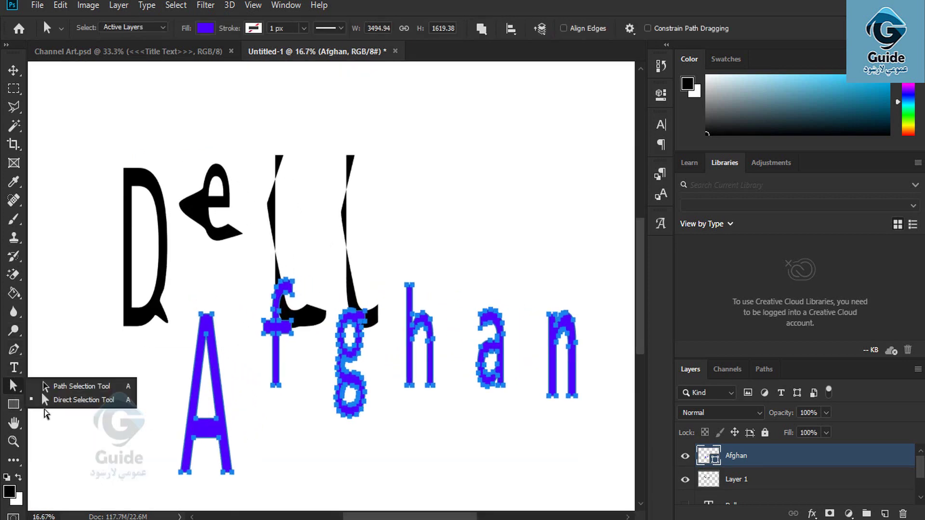
{"action": "left_click", "coordinate": [60, 404]}
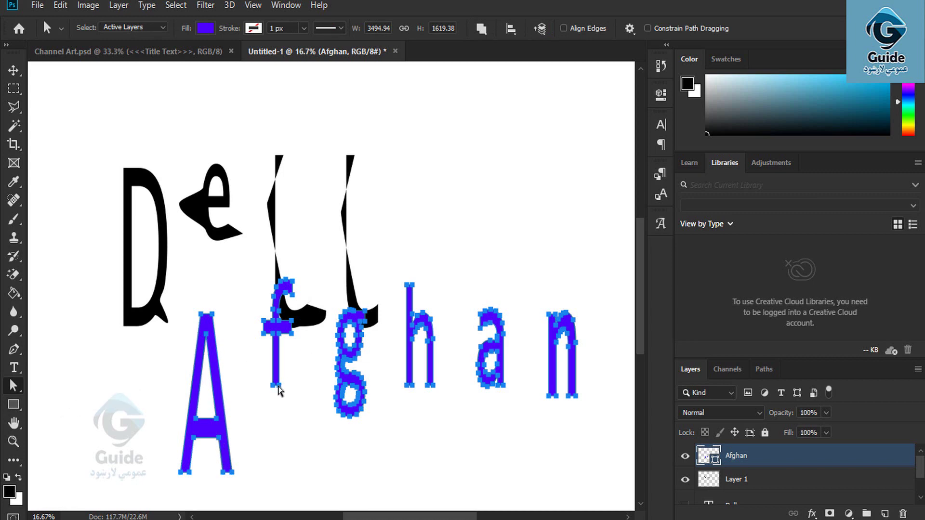
{"action": "left_click_drag", "start_coordinate": [280, 394], "coordinate": [333, 427]}
{"action": "left_click", "coordinate": [234, 429]}
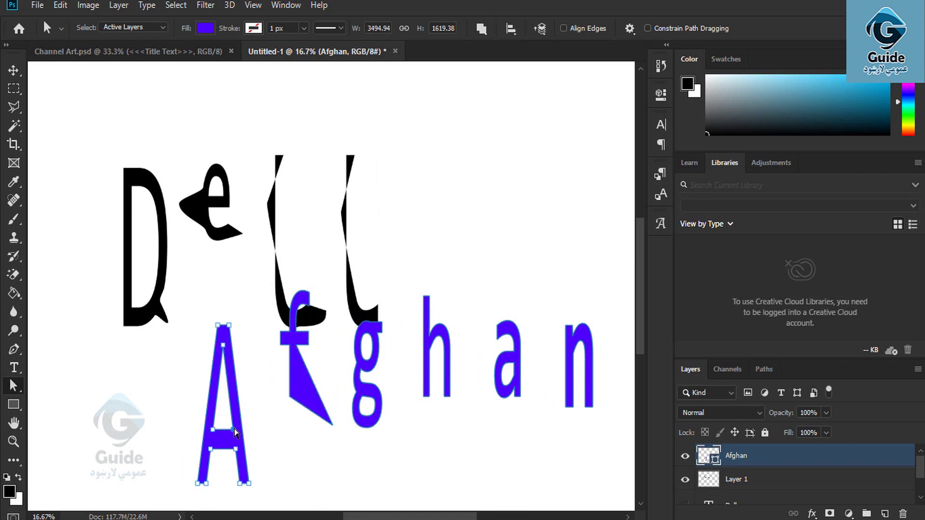
{"action": "left_click_drag", "start_coordinate": [234, 429], "coordinate": [230, 390]}
{"action": "left_click_drag", "start_coordinate": [213, 429], "coordinate": [218, 387]}
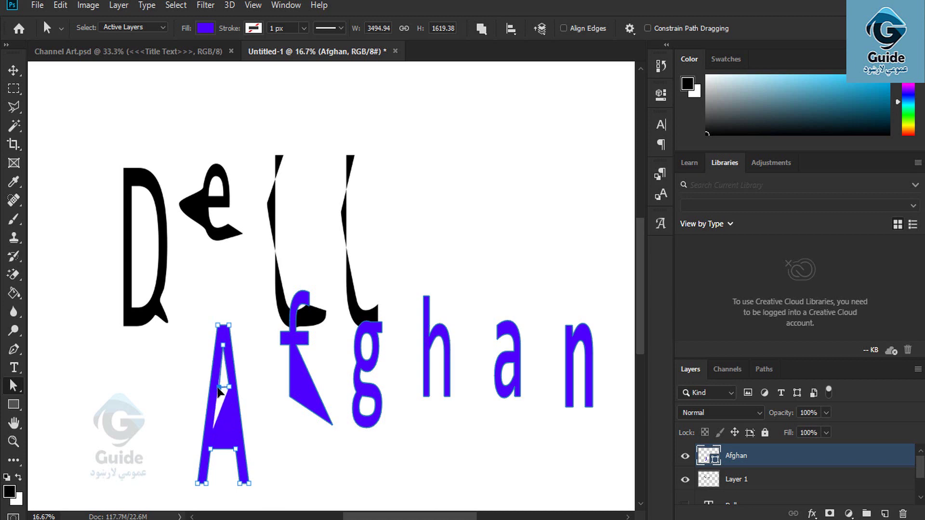
{"action": "left_click", "coordinate": [246, 430]}
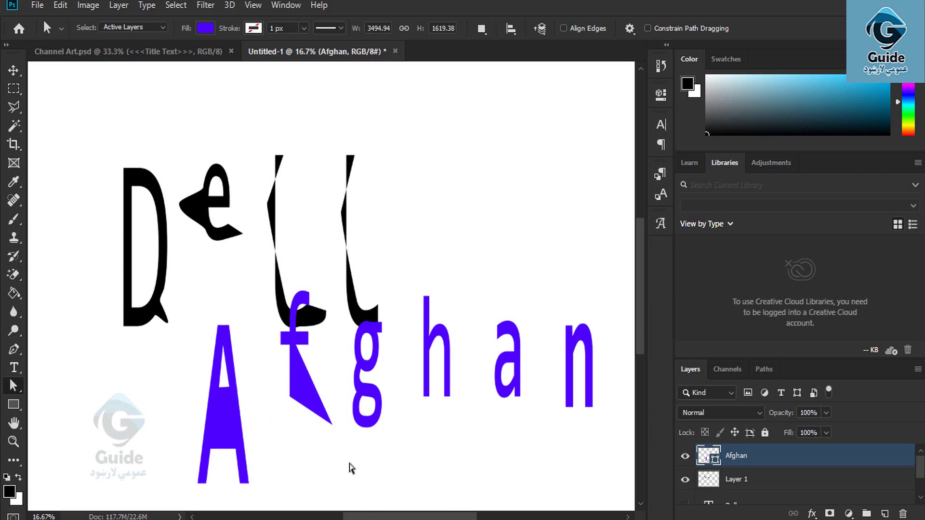
{"action": "left_click", "coordinate": [144, 5]}
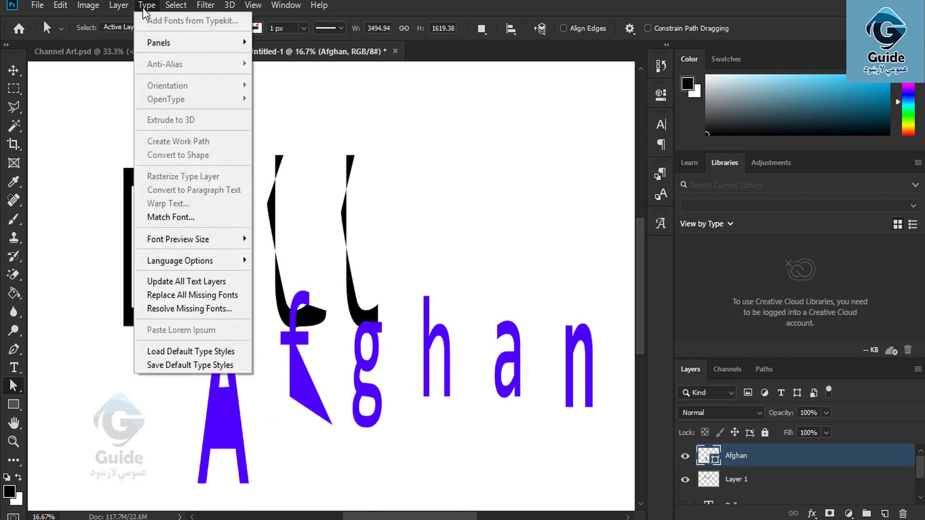
{"action": "left_click", "coordinate": [307, 405]}
{"action": "left_click", "coordinate": [147, 6]}
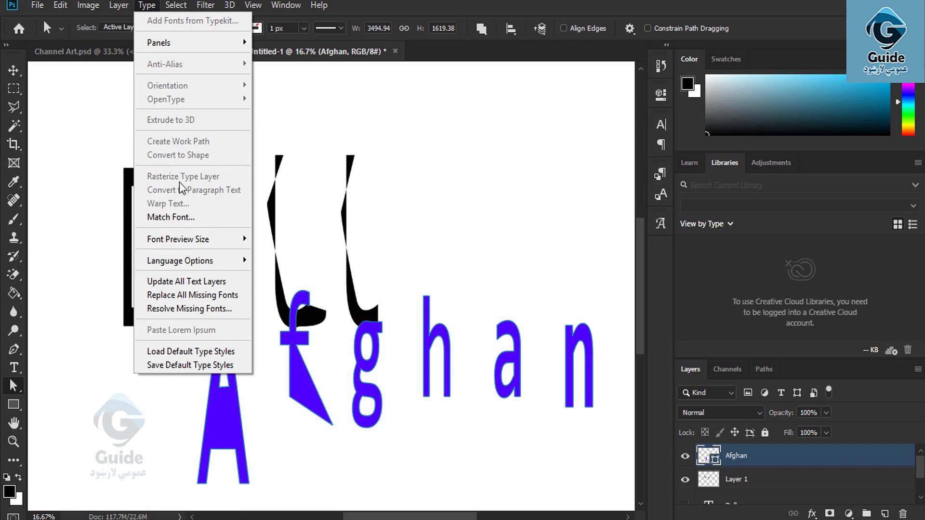
{"action": "left_click", "coordinate": [457, 237]}
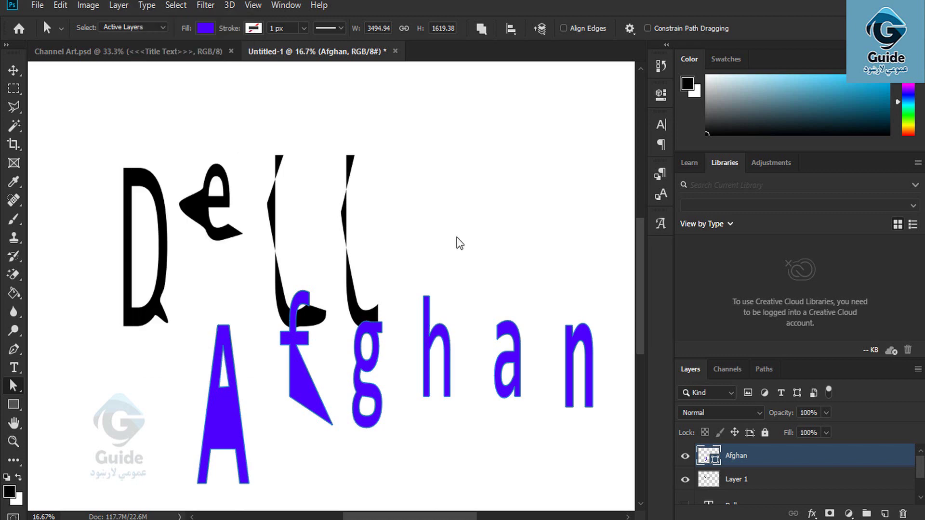
Undo all the Afghan shape, black fill, selection and Dell work path edits until only the blank Background layer remains.
{"action": "key", "text": "ctrl+minus"}
{"action": "key", "text": "ctrl+z"}
{"action": "key", "text": "ctrl+z"}
{"action": "key", "text": "ctrl+z"}
{"action": "key", "text": "ctrl+z"}
{"action": "key", "text": "ctrl+z"}
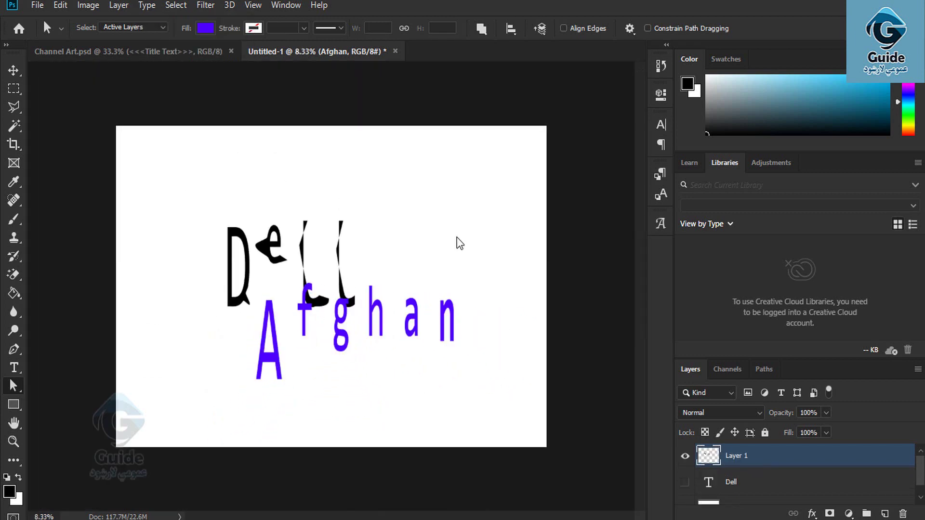
{"action": "key", "text": "ctrl+z"}
{"action": "key", "text": "ctrl+z"}
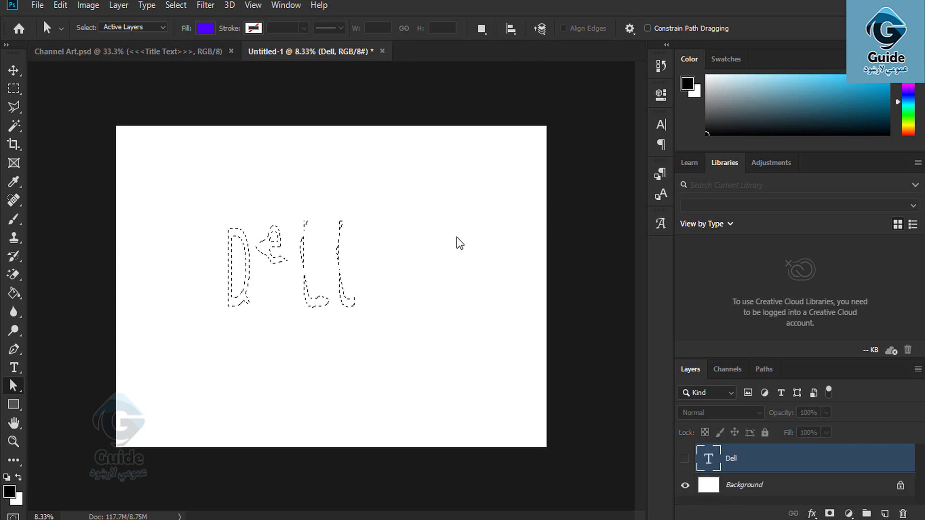
{"action": "key", "text": "ctrl+z"}
{"action": "key", "text": "ctrl+z"}
{"action": "key", "text": "ctrl+z"}
{"action": "key", "text": "ctrl+z"}
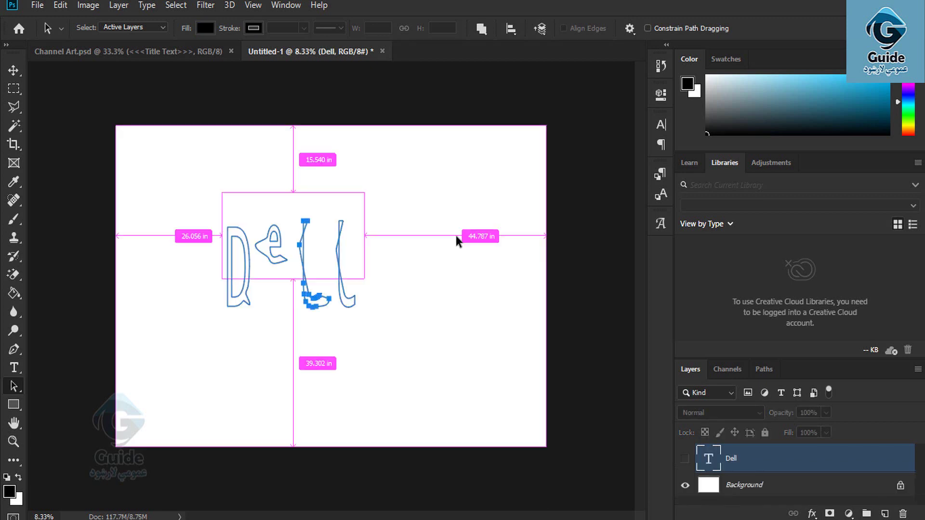
{"action": "key", "text": "ctrl+z"}
{"action": "key", "text": "ctrl+z"}
{"action": "key", "text": "ctrl+z"}
{"action": "key", "text": "ctrl+z"}
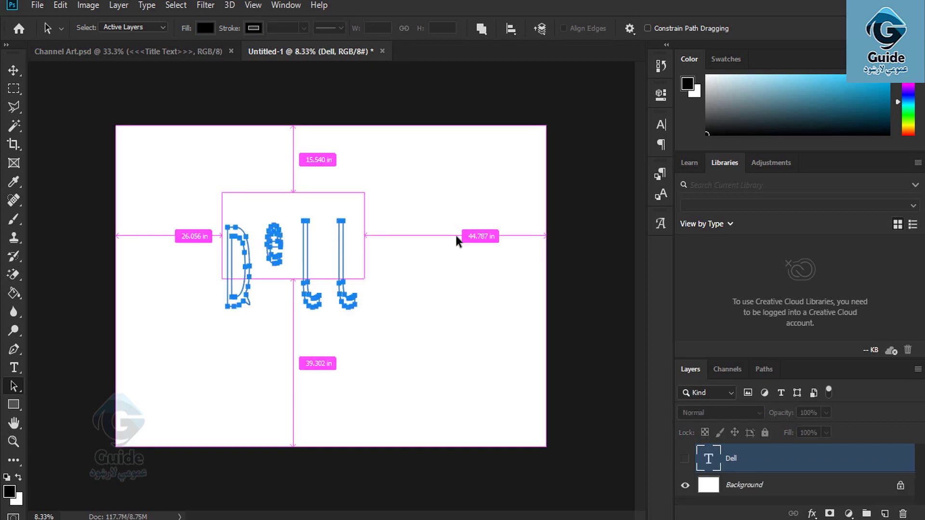
{"action": "key", "text": "ctrl+z"}
{"action": "key", "text": "ctrl+z"}
{"action": "key", "text": "ctrl+z"}
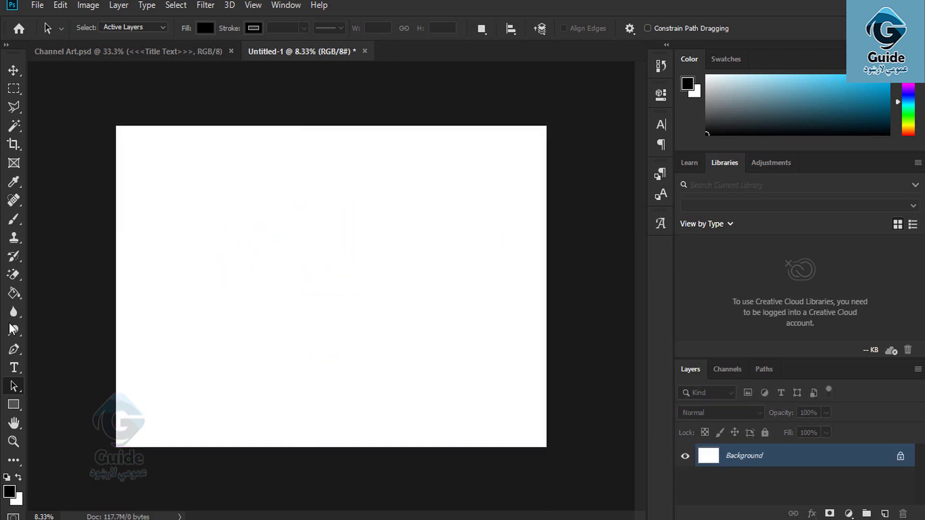
Add the text "Dell" on the blank canvas with the Type tool and select all its letters.
{"action": "left_click", "coordinate": [14, 368]}
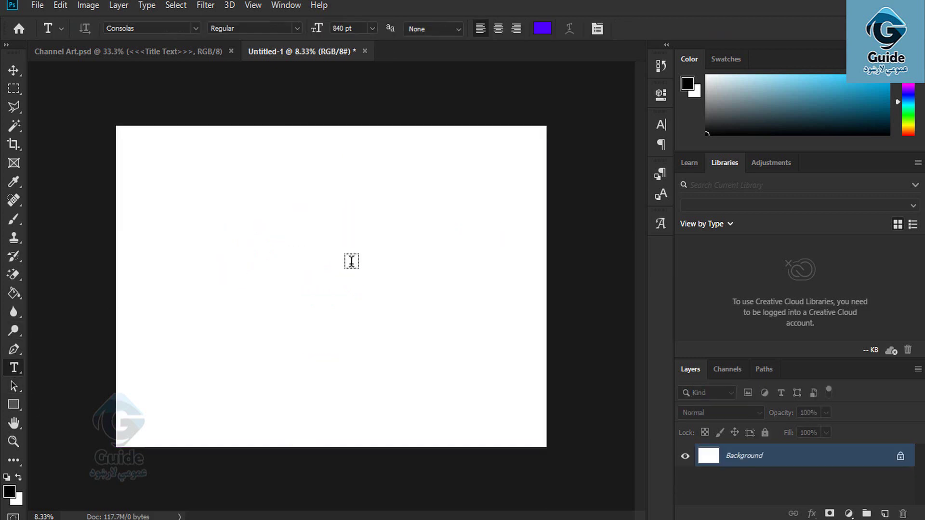
{"action": "left_click", "coordinate": [351, 262]}
{"action": "type", "text": "Dell"}
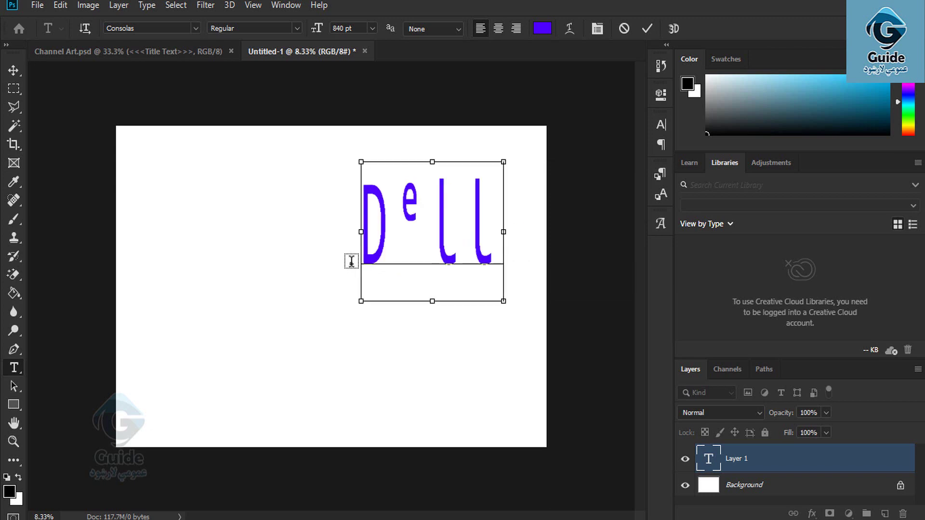
{"action": "key", "text": "ctrl+a"}
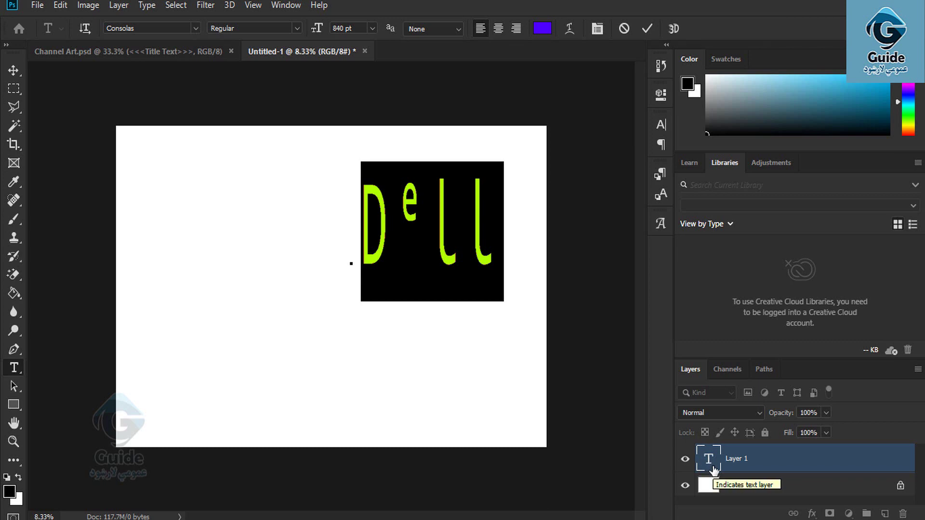
Rasterize the Dell type layer and move the letters toward the left half of the canvas with the Move tool.
{"action": "left_click", "coordinate": [147, 6]}
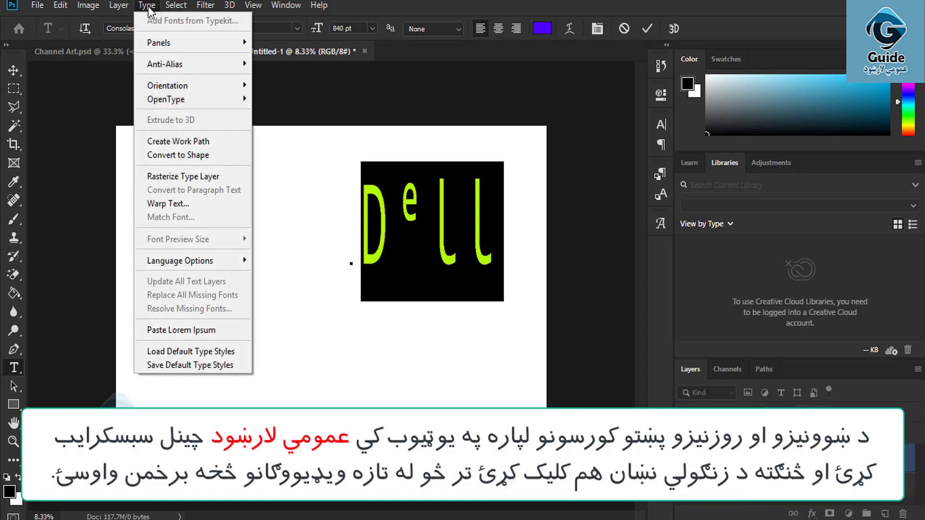
{"action": "left_click", "coordinate": [185, 176]}
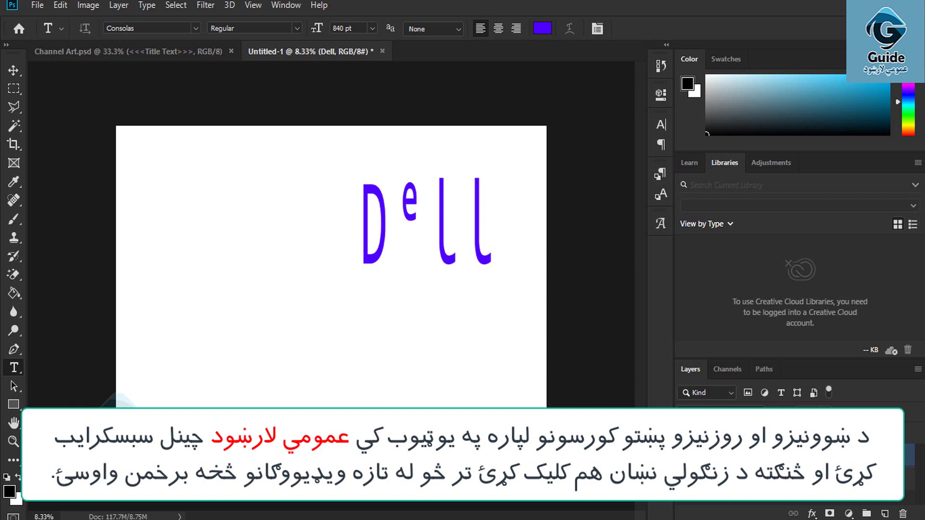
{"action": "left_click", "coordinate": [14, 70]}
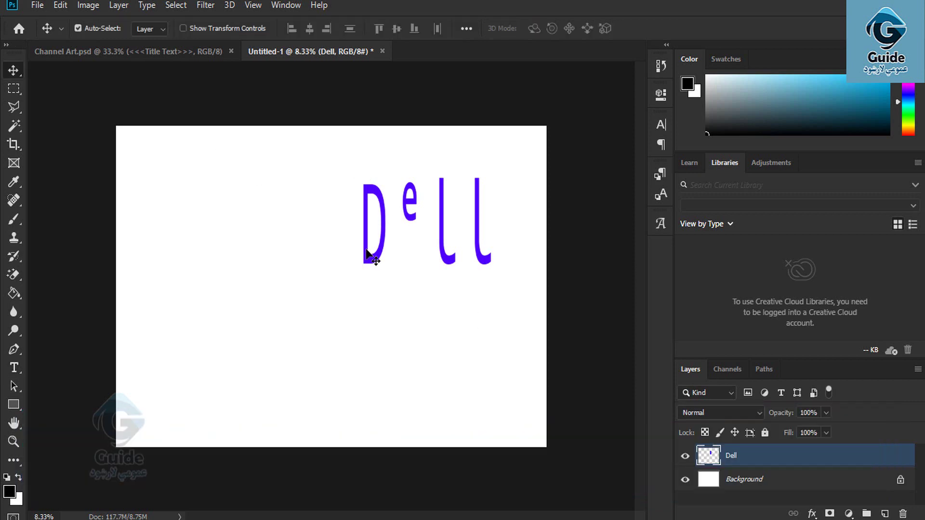
{"action": "left_click_drag", "start_coordinate": [382, 262], "coordinate": [246, 314]}
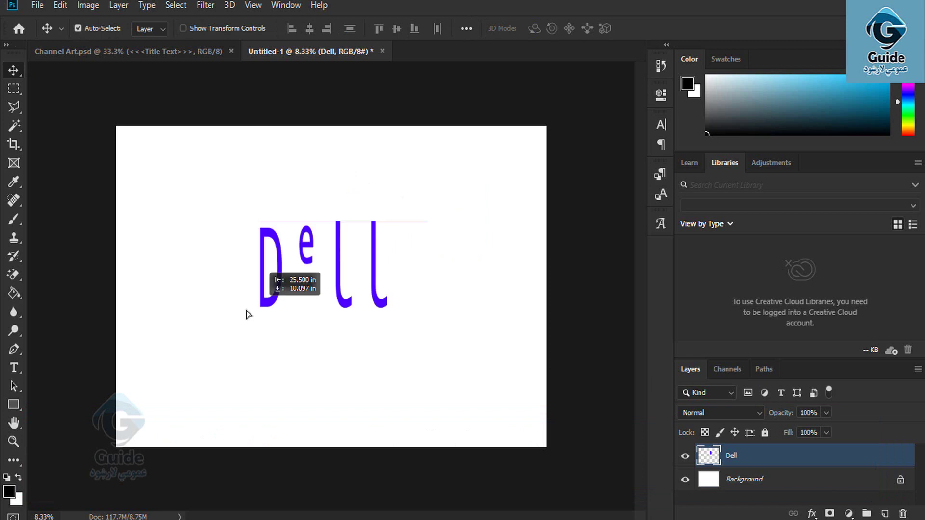
Select the lower-left corner of the rasterized D with the Polygonal Lasso and shift that piece slightly away from the letter.
{"action": "left_click", "coordinate": [14, 107]}
{"action": "left_click", "coordinate": [225, 275]}
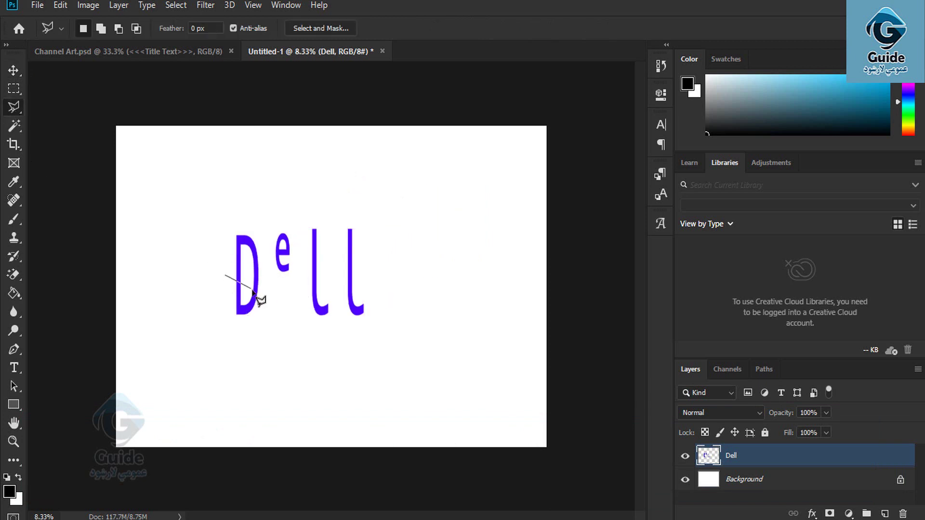
{"action": "left_click", "coordinate": [248, 292]}
{"action": "left_click", "coordinate": [240, 325]}
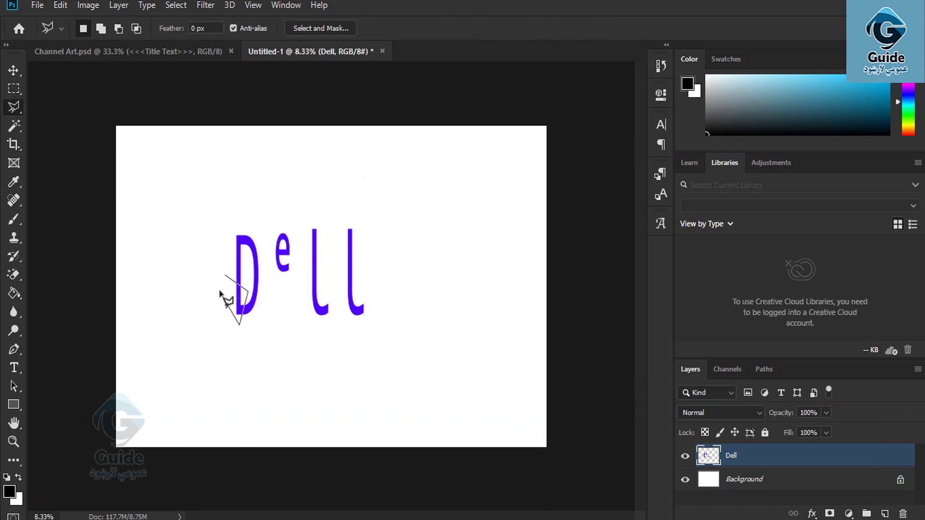
{"action": "left_click", "coordinate": [222, 277]}
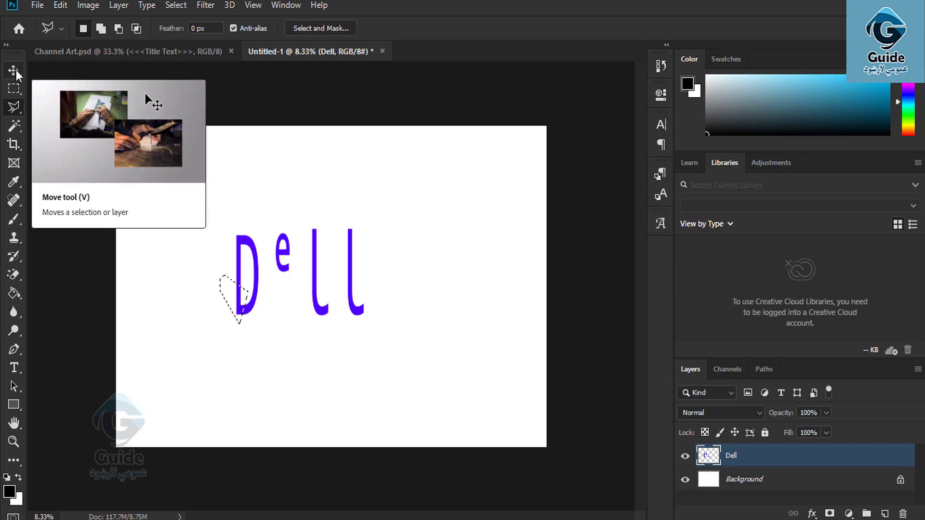
{"action": "left_click", "coordinate": [14, 71]}
{"action": "left_click_drag", "start_coordinate": [228, 289], "coordinate": [229, 298]}
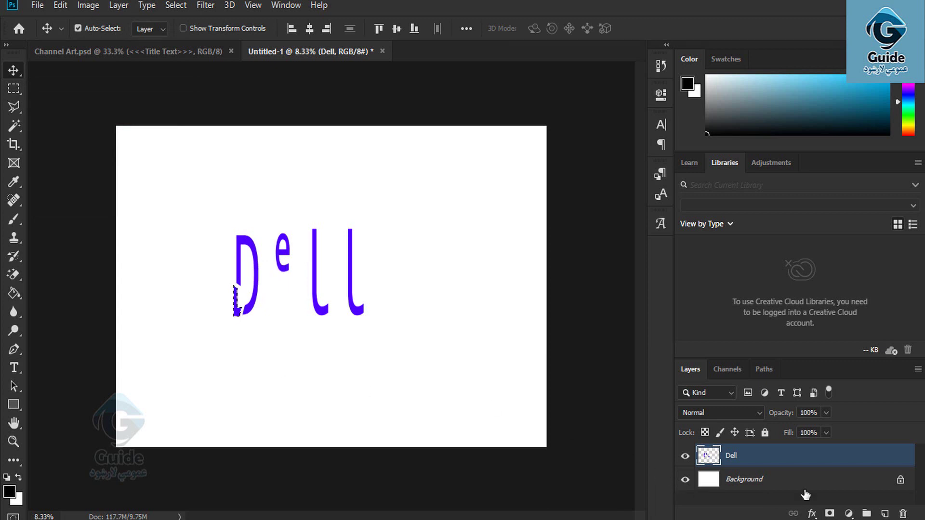
Try to fill the selected area on the Background layer from history and to mask the layer, undoing the mask.
{"action": "left_click", "coordinate": [816, 480]}
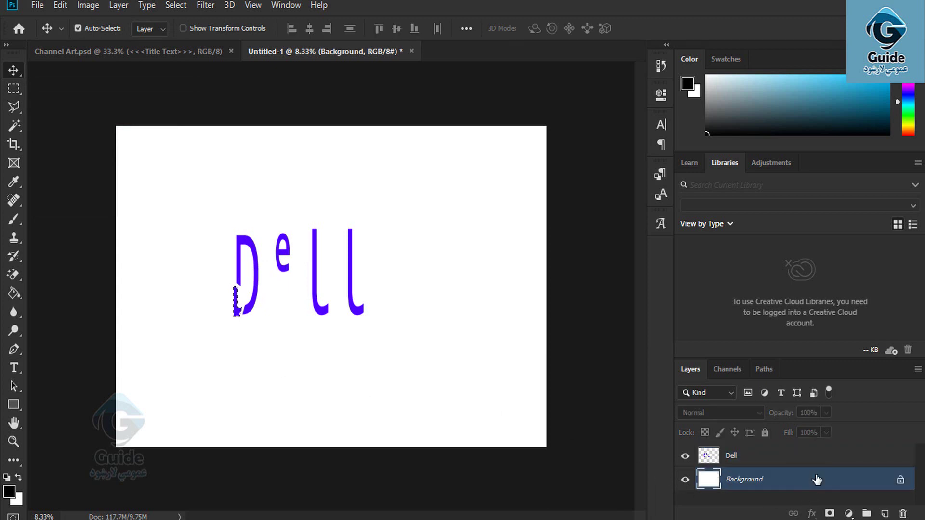
{"action": "key", "text": "ctrl+alt+BackSpace"}
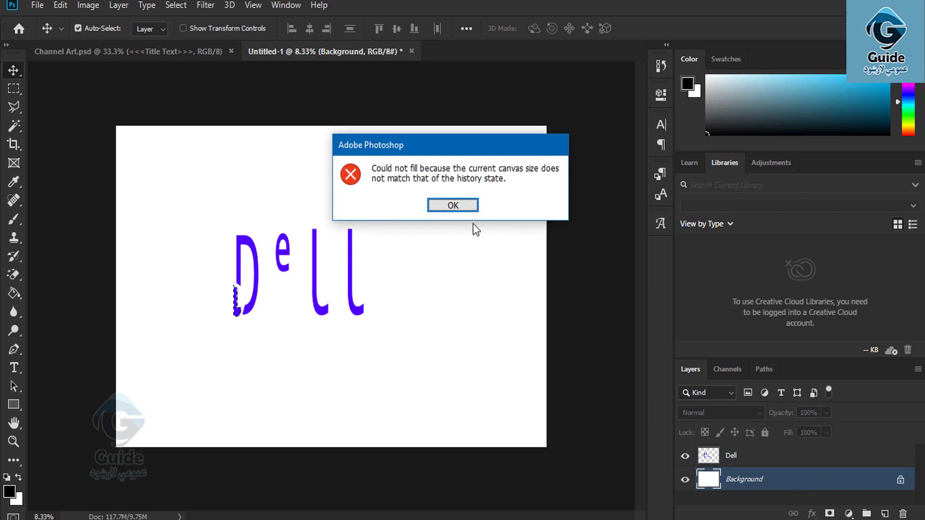
{"action": "left_click", "coordinate": [449, 203]}
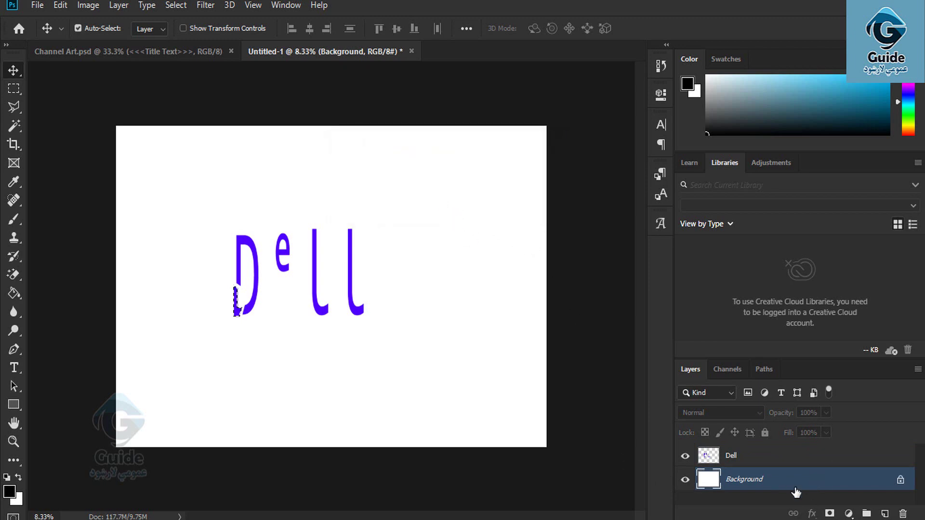
{"action": "left_click", "coordinate": [830, 514]}
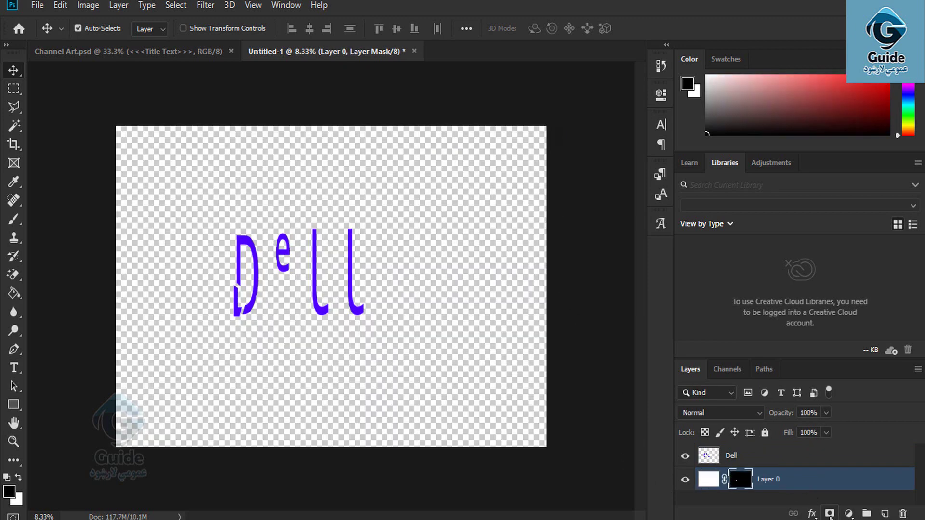
{"action": "key", "text": "ctrl+z"}
Add a Gradient Fill layer above the Background using the blue, red, yellow gradient preset.
{"action": "left_click", "coordinate": [849, 514]}
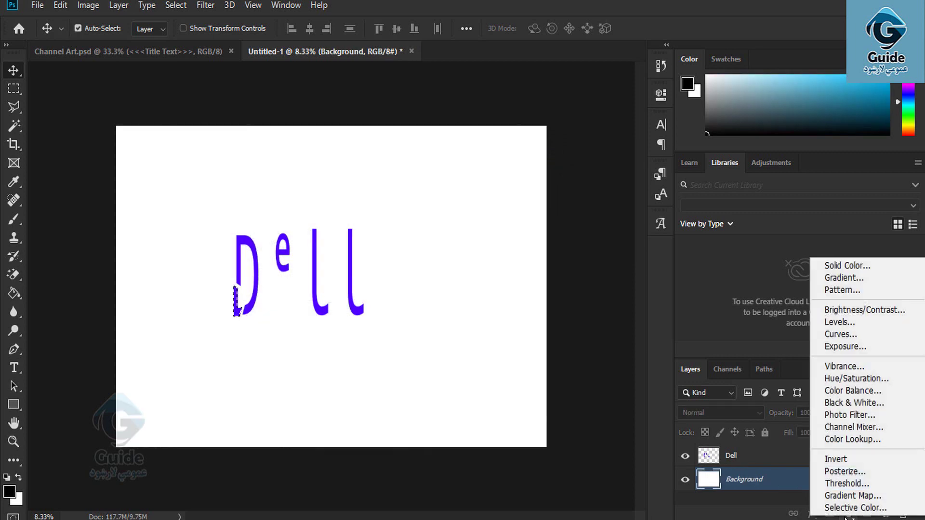
{"action": "left_click", "coordinate": [853, 278]}
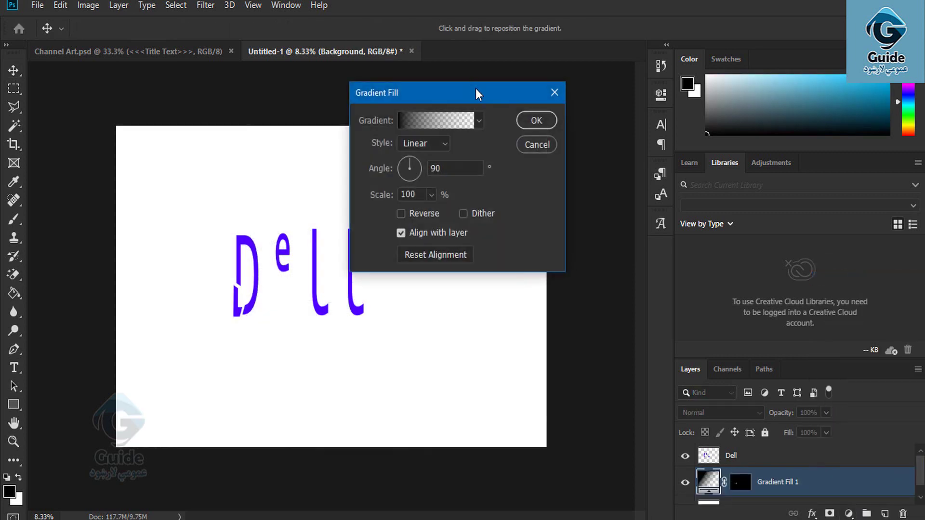
{"action": "left_click", "coordinate": [479, 121]}
{"action": "left_click", "coordinate": [477, 154]}
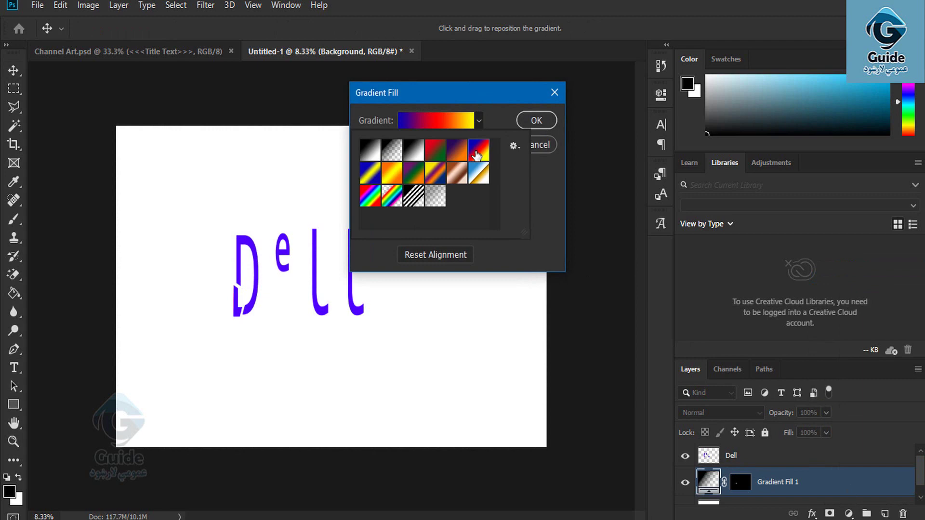
{"action": "left_click", "coordinate": [536, 120]}
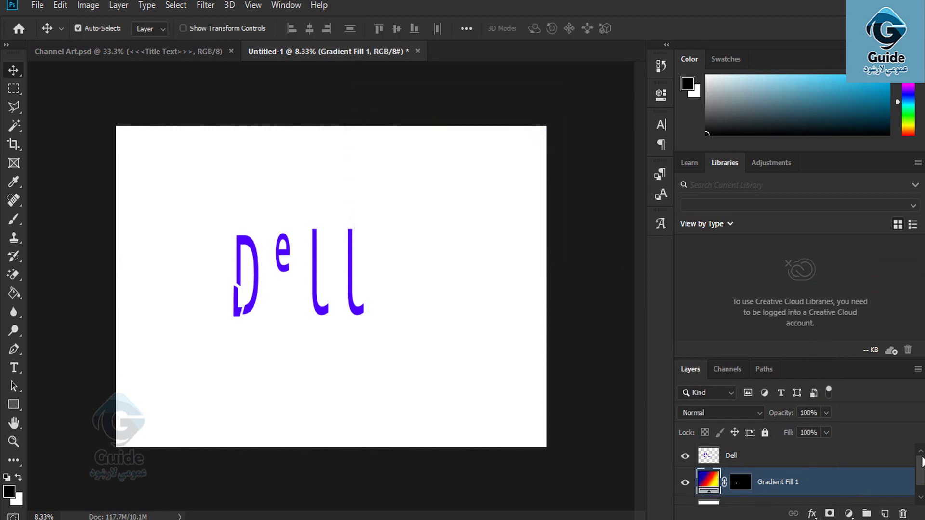
Add a Solid Color fill layer in dark red directly above the Background layer.
{"action": "scroll", "coordinate": [802, 491], "scroll_direction": "down", "scroll_amount": 1}
{"action": "left_click", "coordinate": [802, 491]}
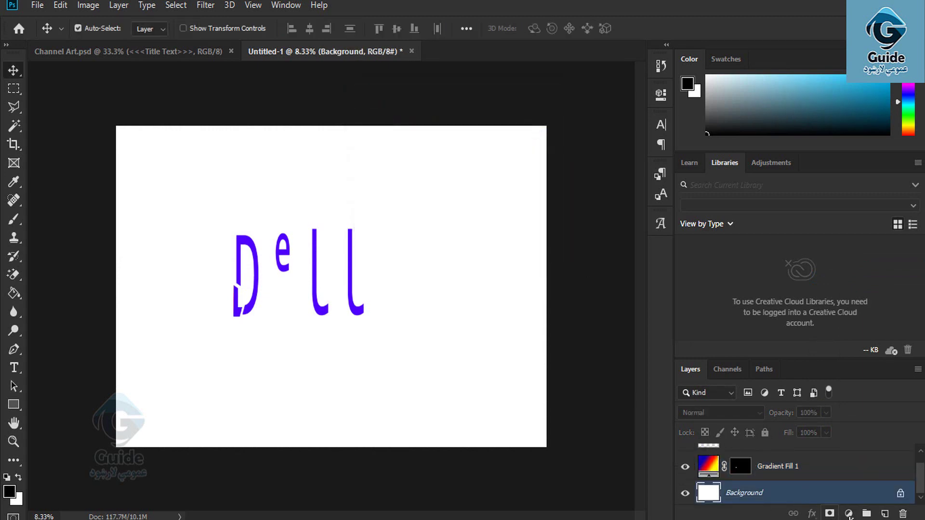
{"action": "left_click", "coordinate": [849, 513]}
{"action": "left_click", "coordinate": [841, 263]}
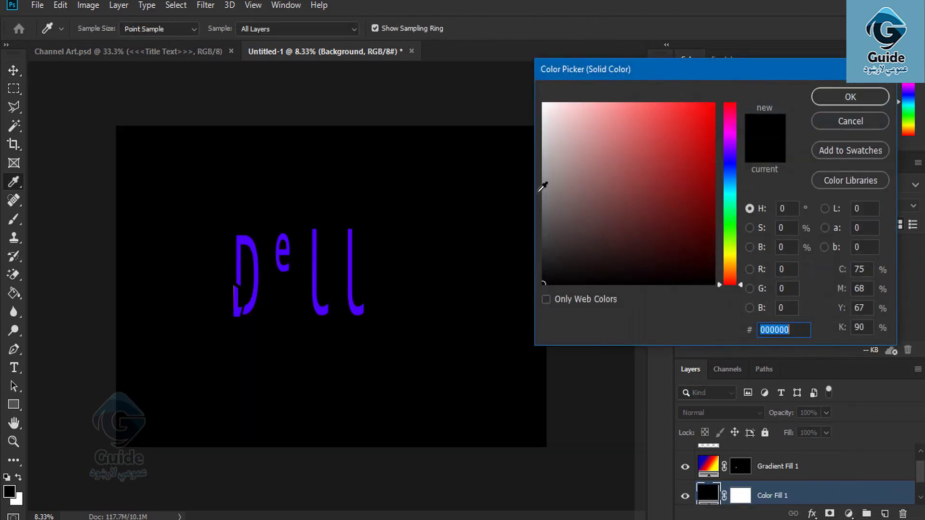
{"action": "mouse_move", "coordinate": [613, 173]}
{"action": "left_mouse_down"}
{"action": "mouse_move", "coordinate": [698, 98]}
{"action": "mouse_move", "coordinate": [735, 100]}
{"action": "left_mouse_up"}
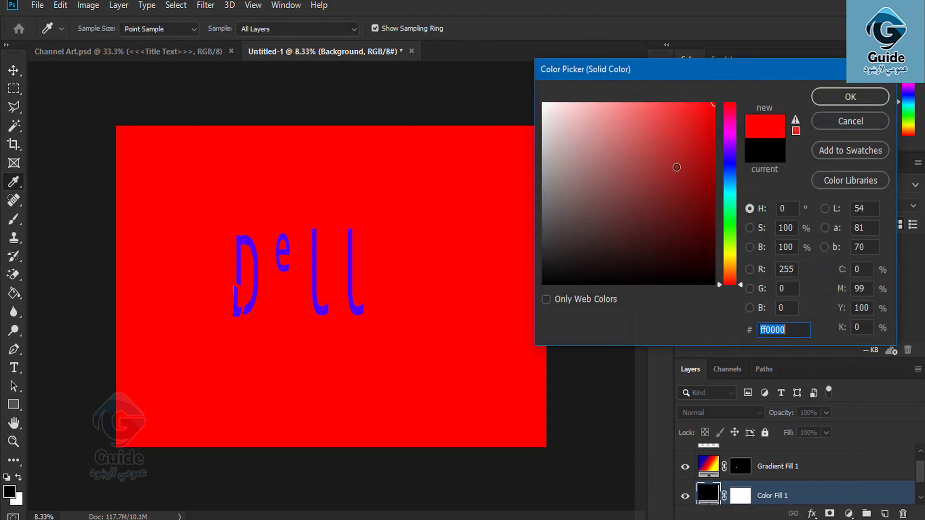
{"action": "mouse_move", "coordinate": [677, 167]}
{"action": "left_mouse_down"}
{"action": "mouse_move", "coordinate": [715, 201]}
{"action": "mouse_move", "coordinate": [733, 174]}
{"action": "left_mouse_up"}
{"action": "left_click", "coordinate": [850, 101]}
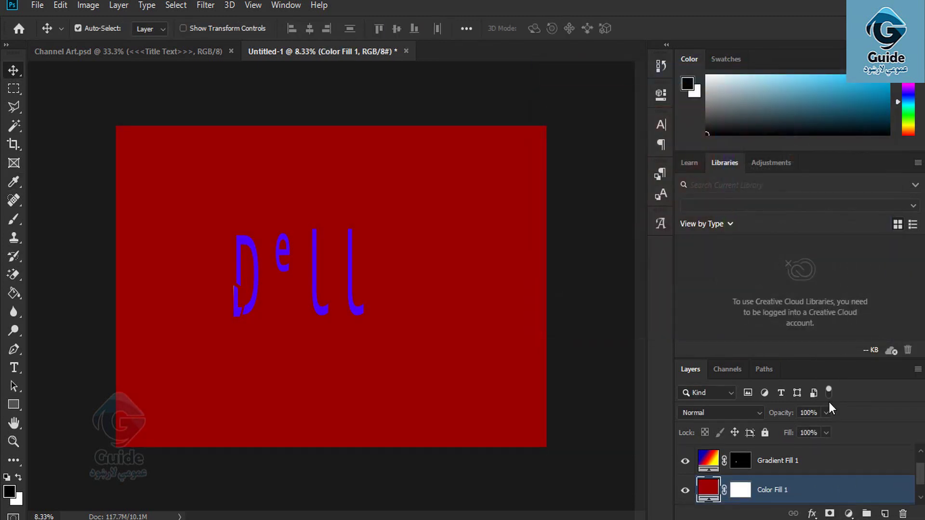
Apply a white Color Overlay effect to the rasterized Dell layer.
{"action": "scroll", "coordinate": [918, 477], "scroll_direction": "up", "scroll_amount": 1}
{"action": "left_click", "coordinate": [779, 461]}
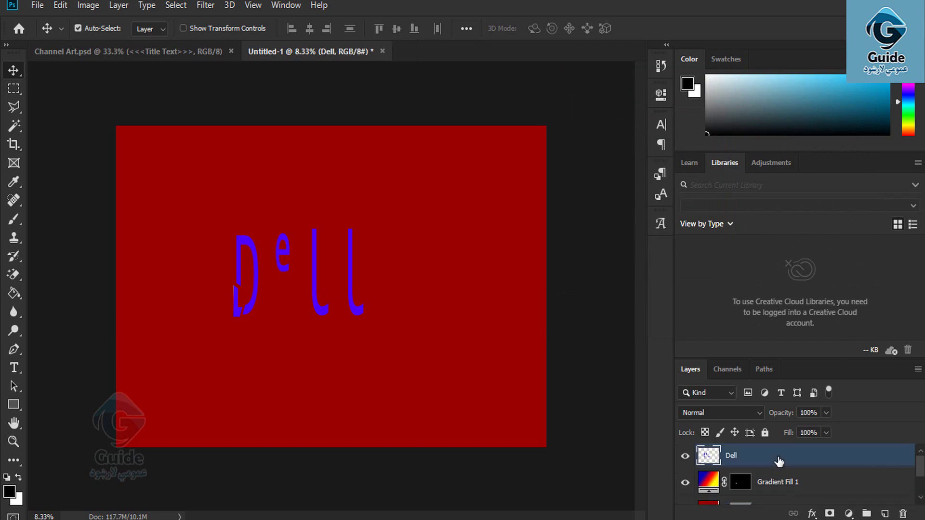
{"action": "double_click", "coordinate": [779, 462]}
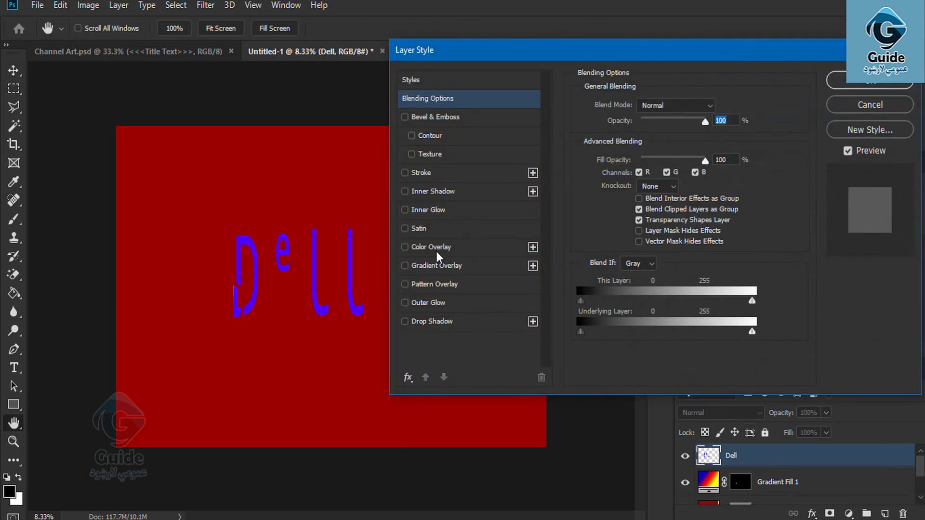
{"action": "left_click", "coordinate": [431, 247]}
{"action": "left_click", "coordinate": [864, 86]}
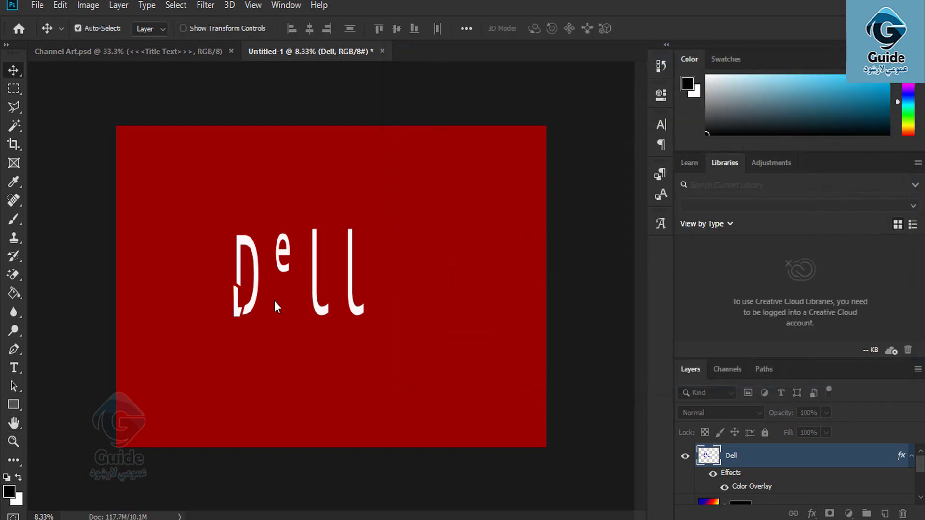
Select the lower hook of the last l with the Polygonal Lasso, shift that piece slightly left of the stem, and deselect.
{"action": "key", "text": "ctrl+plus"}
{"action": "key", "text": "ctrl+plus"}
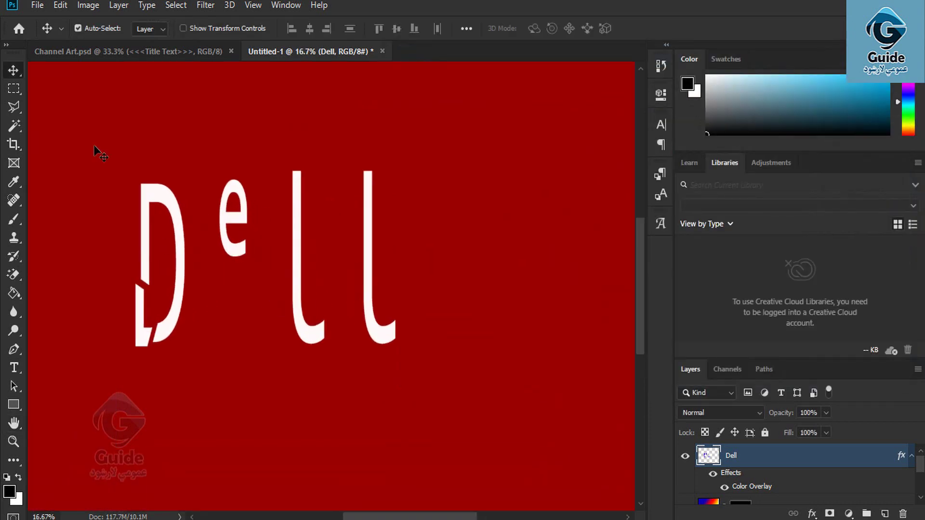
{"action": "left_click", "coordinate": [9, 101]}
{"action": "left_click", "coordinate": [382, 309]}
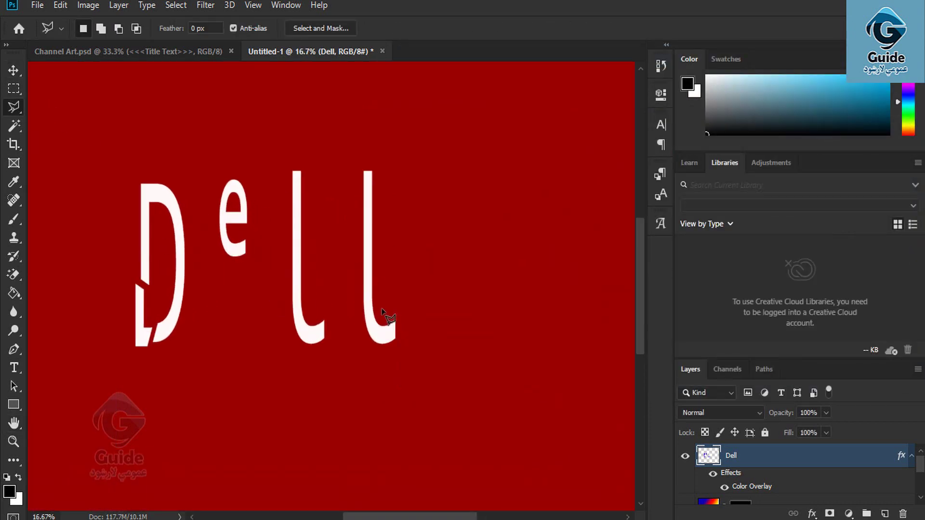
{"action": "left_click", "coordinate": [358, 313]}
{"action": "left_click", "coordinate": [391, 375]}
{"action": "left_click", "coordinate": [405, 340]}
{"action": "double_click", "coordinate": [398, 298]}
{"action": "key", "text": "v"}
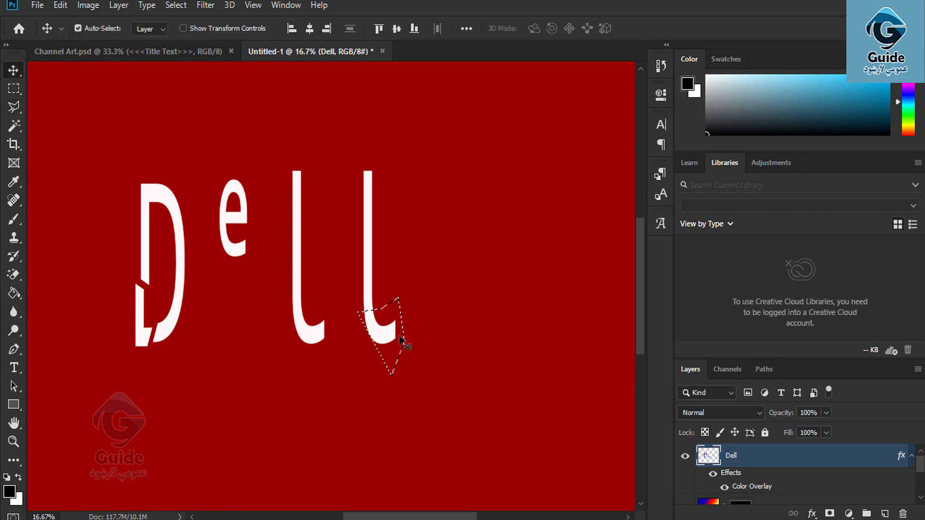
{"action": "mouse_move", "coordinate": [391, 333]}
{"action": "left_mouse_down"}
{"action": "mouse_move", "coordinate": [394, 342]}
{"action": "mouse_move", "coordinate": [396, 328]}
{"action": "mouse_move", "coordinate": [378, 331]}
{"action": "left_mouse_up"}
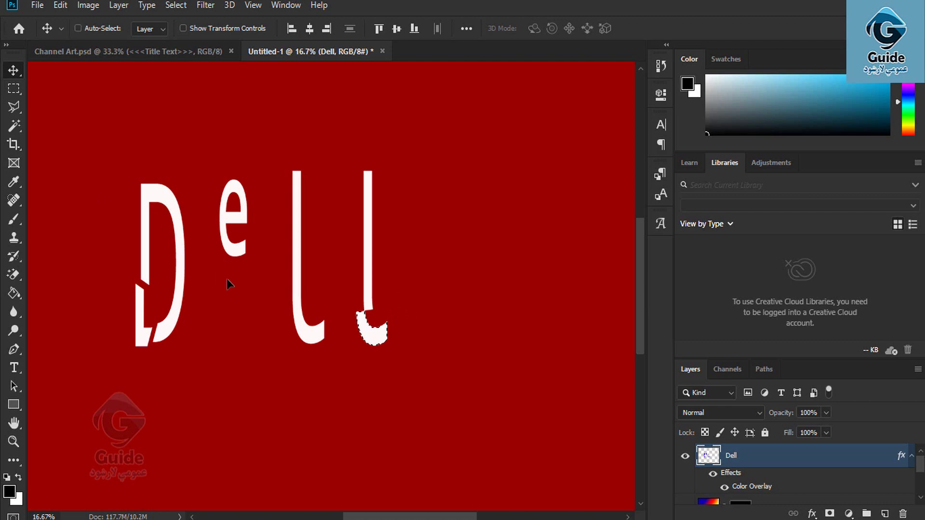
{"action": "key", "text": "ctrl+d"}
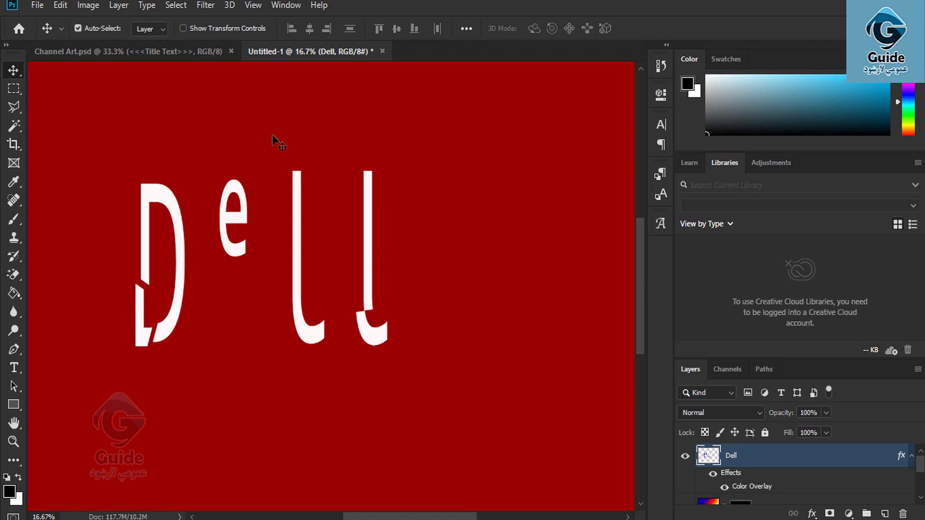
Review which type commands are available for the rasterized Dell layer.
{"action": "left_click", "coordinate": [147, 5]}
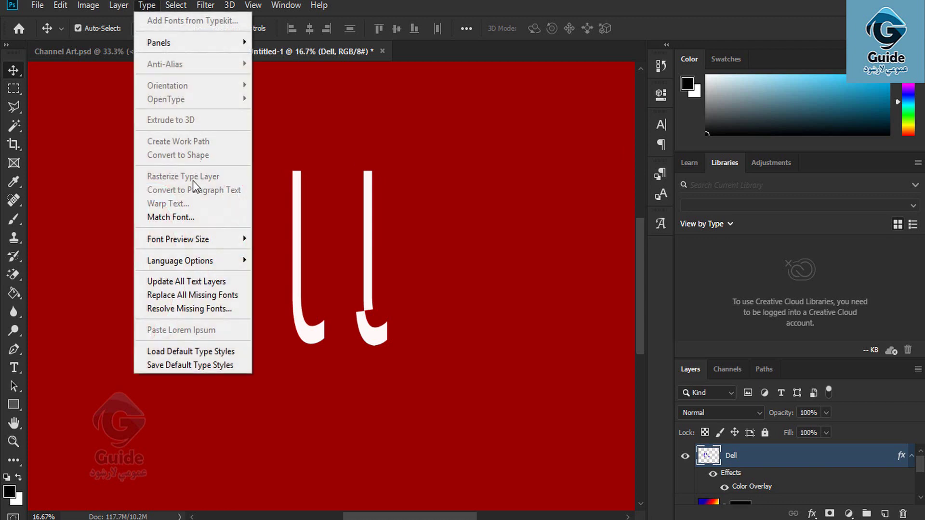